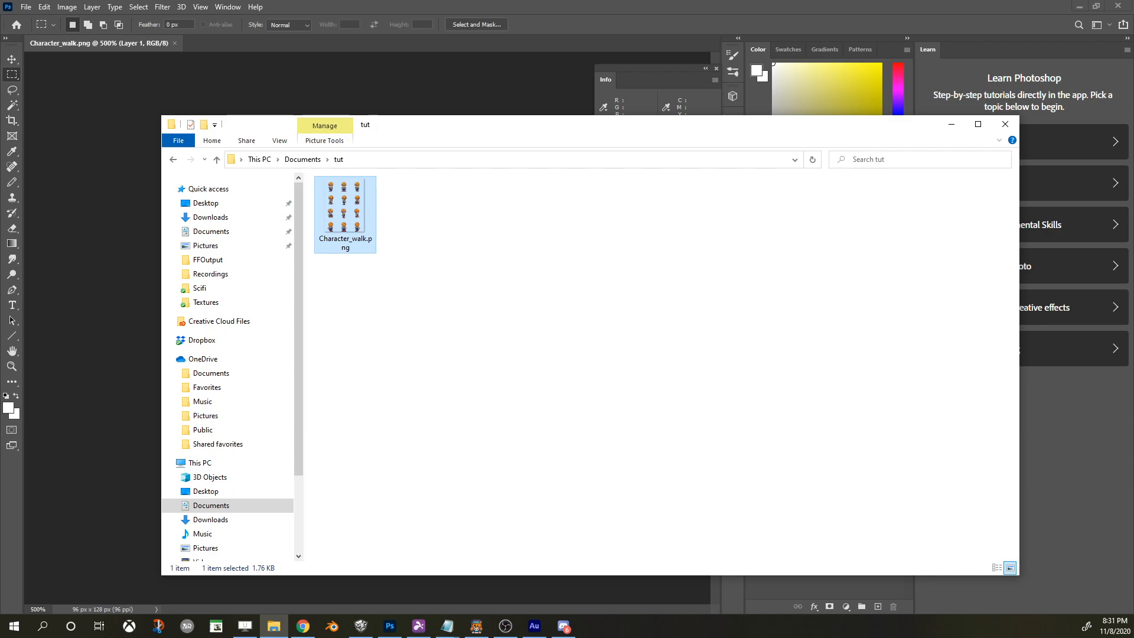
Step: Switch to Photoshop and cut the bottom row of back-facing sprites from the Character_walk.png sheet
{"action": "left_click", "coordinate": [387, 216]}
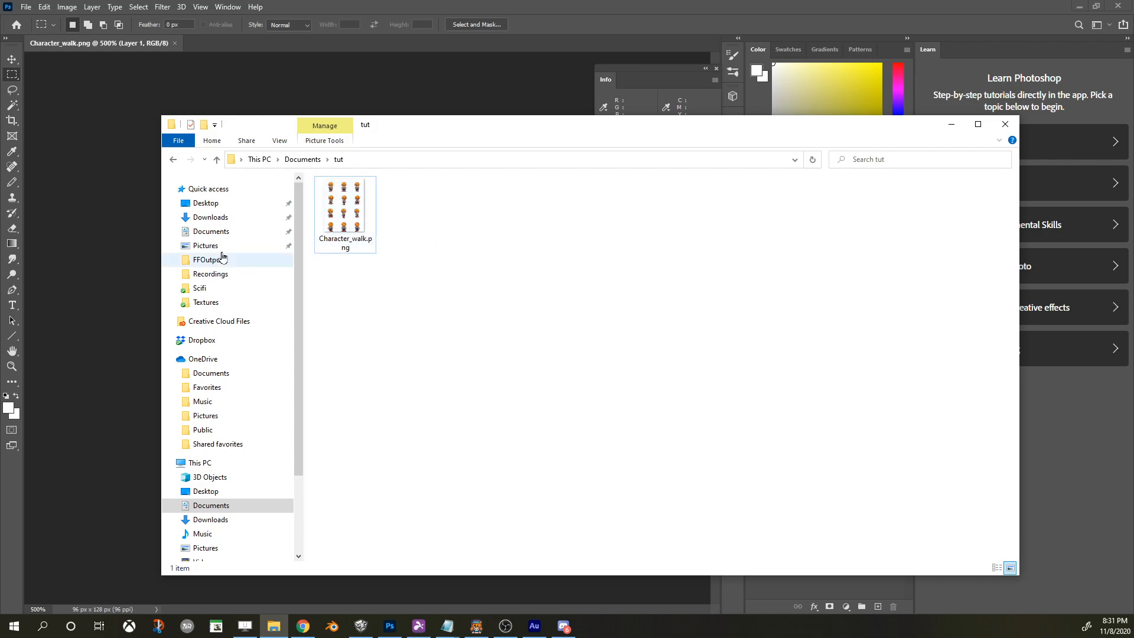
{"action": "left_click", "coordinate": [541, 8]}
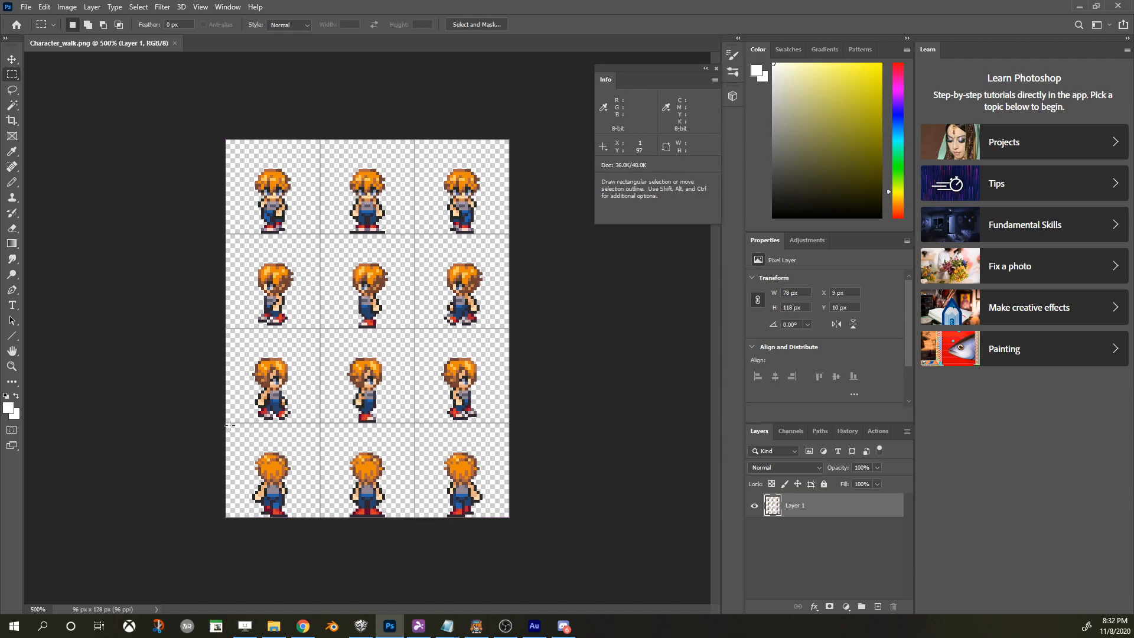
{"action": "left_click_drag", "start_coordinate": [498, 441], "coordinate": [222, 515]}
{"action": "key", "text": "ctrl+x"}
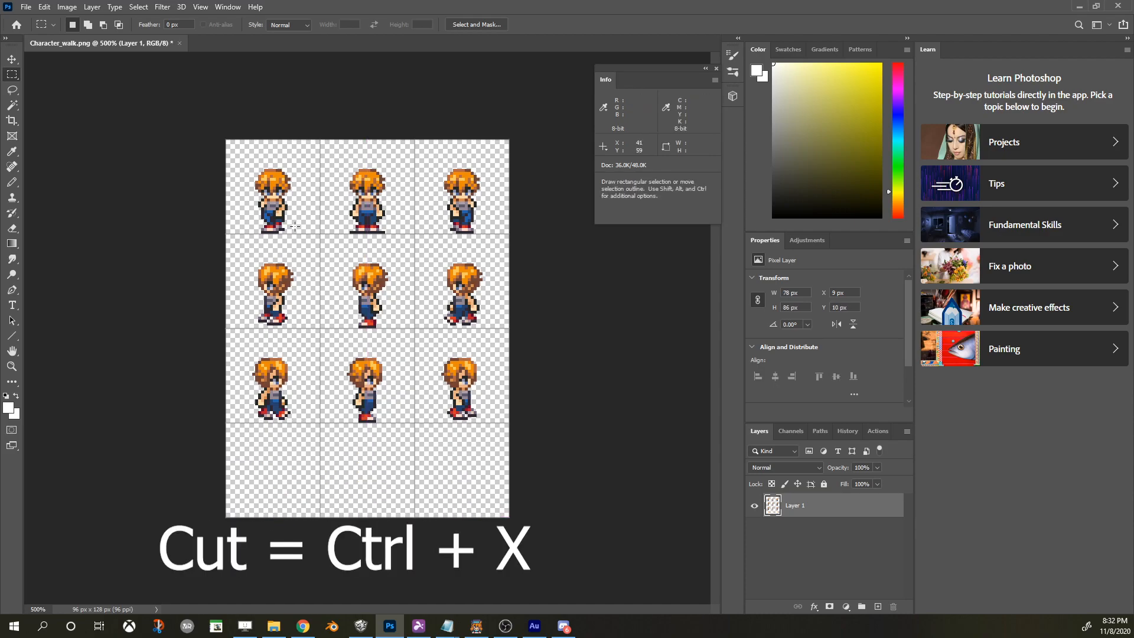
Step: Move the remaining three sprite rows down one grid row, to Y 42 px, leaving the first row empty
{"action": "left_click", "coordinate": [12, 59]}
{"action": "key", "text": "Down"}
{"action": "key", "text": "Down"}
{"action": "key", "text": "Down"}
{"action": "key", "text": "Down"}
{"action": "key", "text": "Down"}
{"action": "key", "text": "Down"}
{"action": "key", "text": "Down"}
{"action": "key", "text": "Down"}
{"action": "key", "text": "Down"}
{"action": "key", "text": "Down"}
{"action": "key", "text": "Down"}
{"action": "key", "text": "Down"}
{"action": "key", "text": "Down"}
{"action": "key", "text": "Down"}
{"action": "key", "text": "Down"}
{"action": "key", "text": "Down"}
{"action": "key", "text": "Down"}
{"action": "key", "text": "Down"}
{"action": "key", "text": "Down"}
{"action": "key", "text": "Down"}
{"action": "key", "text": "Down"}
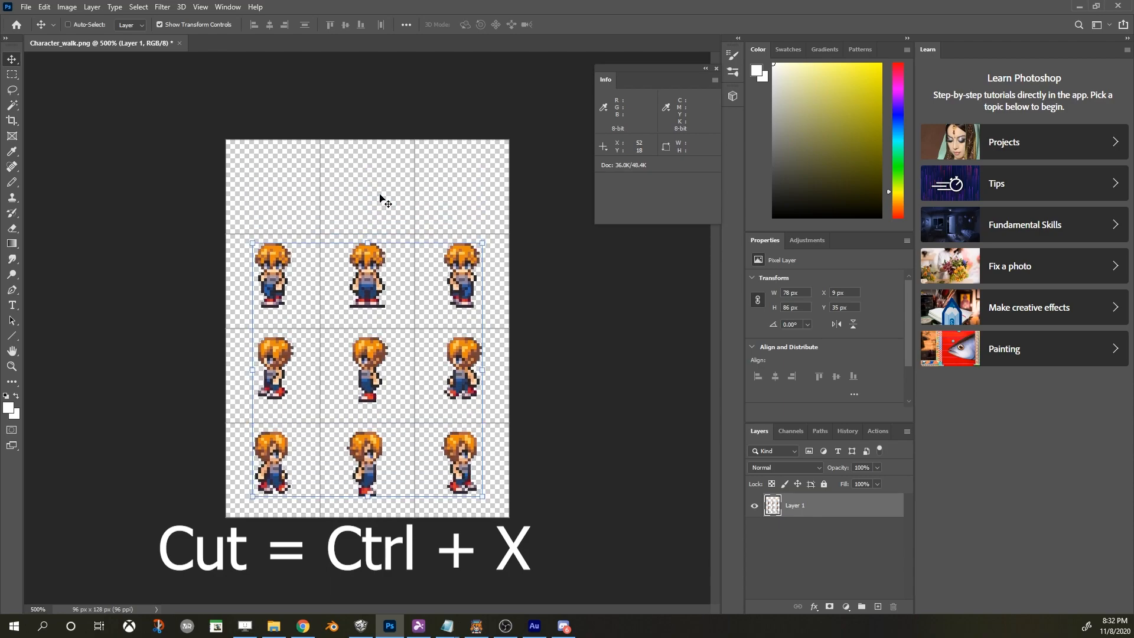
{"action": "key", "text": "Down"}
{"action": "key", "text": "Down"}
{"action": "key", "text": "Down"}
{"action": "key", "text": "Down"}
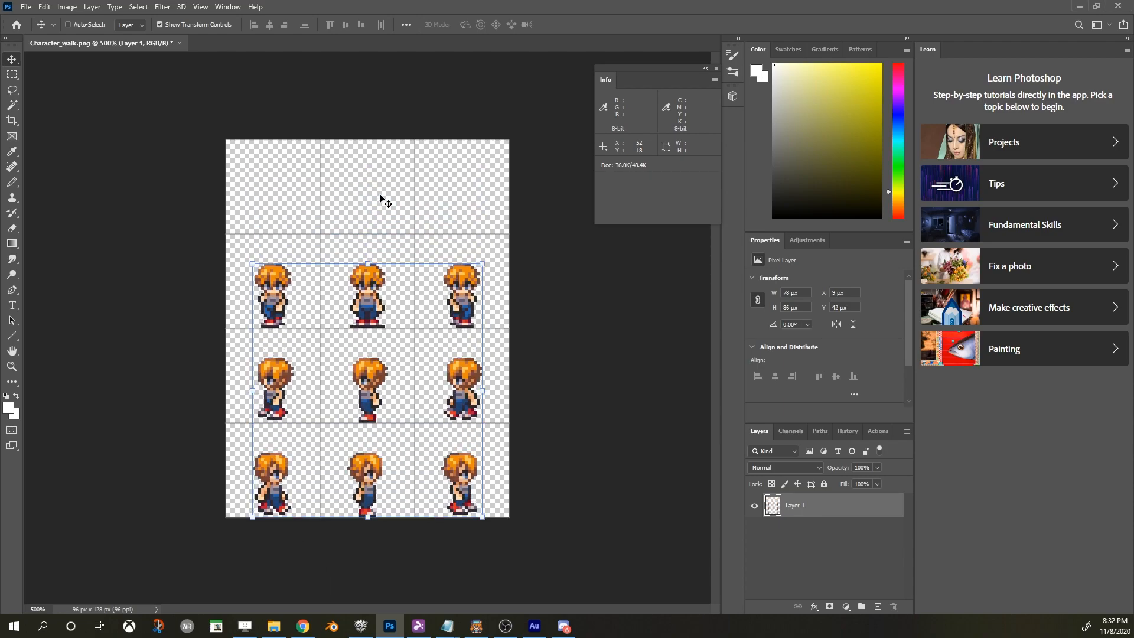
Step: Paste the cut back-facing sprites and move them up into the empty first row, at Y 10 px
{"action": "key", "text": "ctrl+v"}
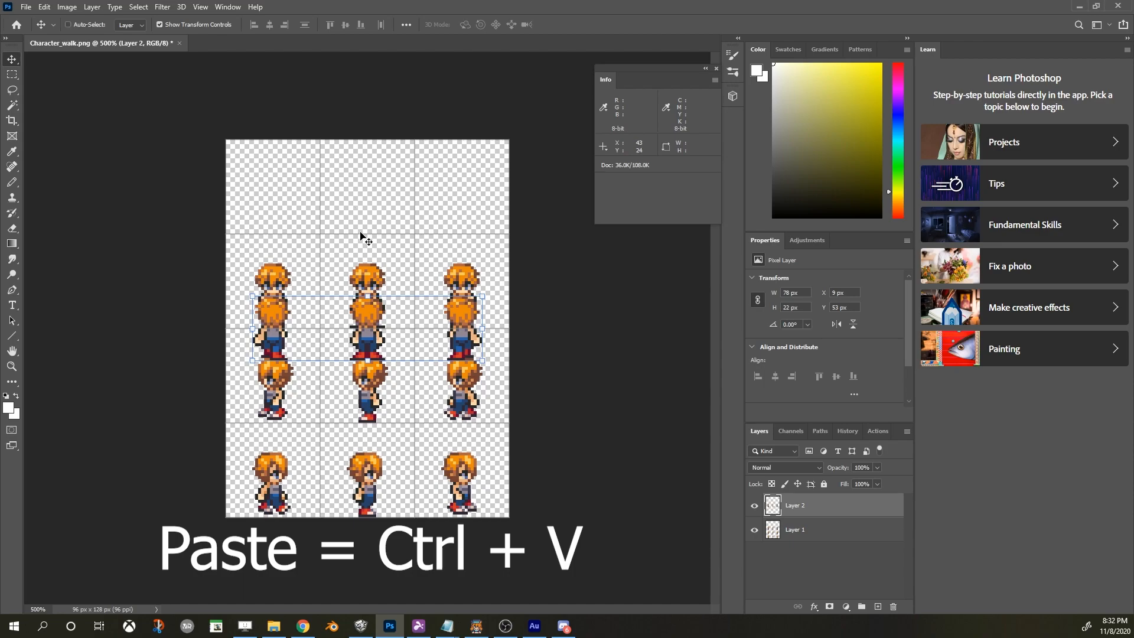
{"action": "key", "text": "Up"}
{"action": "key", "text": "Up"}
{"action": "key", "text": "Up"}
{"action": "key", "text": "Up"}
{"action": "key", "text": "Up"}
{"action": "key", "text": "Up"}
{"action": "key", "text": "Up"}
{"action": "key", "text": "Up"}
{"action": "key", "text": "Up"}
{"action": "key", "text": "Up"}
{"action": "key", "text": "Up"}
{"action": "key", "text": "Up"}
{"action": "key", "text": "Up"}
{"action": "key", "text": "Up"}
{"action": "key", "text": "Up"}
{"action": "key", "text": "Up"}
{"action": "key", "text": "Up"}
{"action": "key", "text": "Up"}
{"action": "key", "text": "Up"}
{"action": "key", "text": "Up"}
{"action": "key", "text": "Up"}
{"action": "key", "text": "Up"}
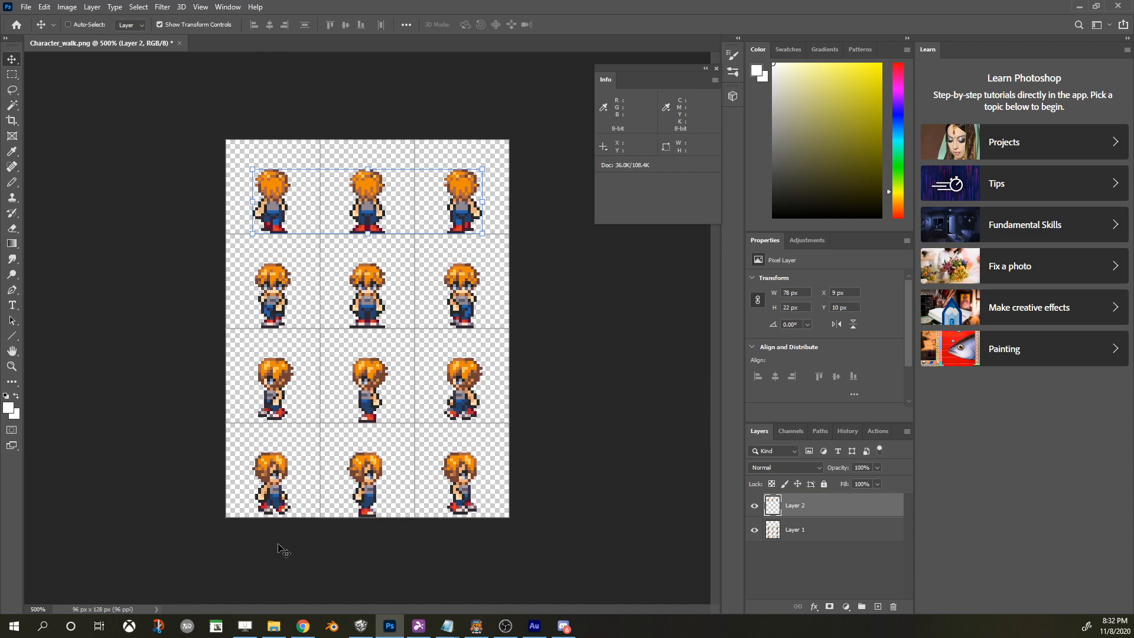
Step: Export the rearranged sheet as a PNG to the tut folder, replacing Character_walk.png
{"action": "left_click", "coordinate": [25, 8]}
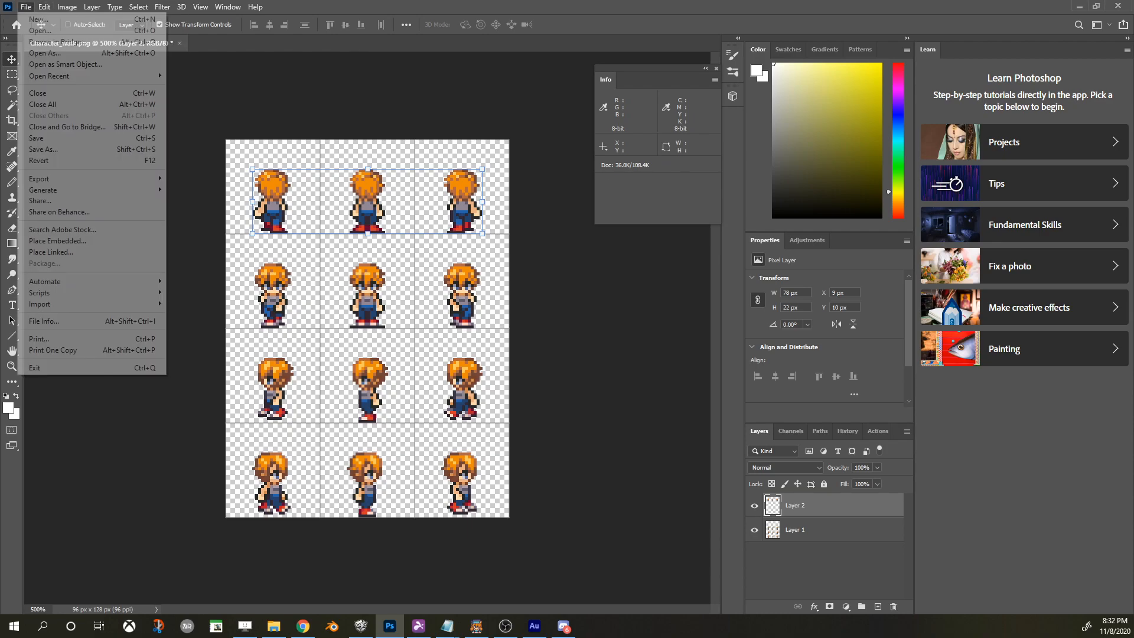
{"action": "mouse_move", "coordinate": [65, 180]}
{"action": "left_click", "coordinate": [201, 179]}
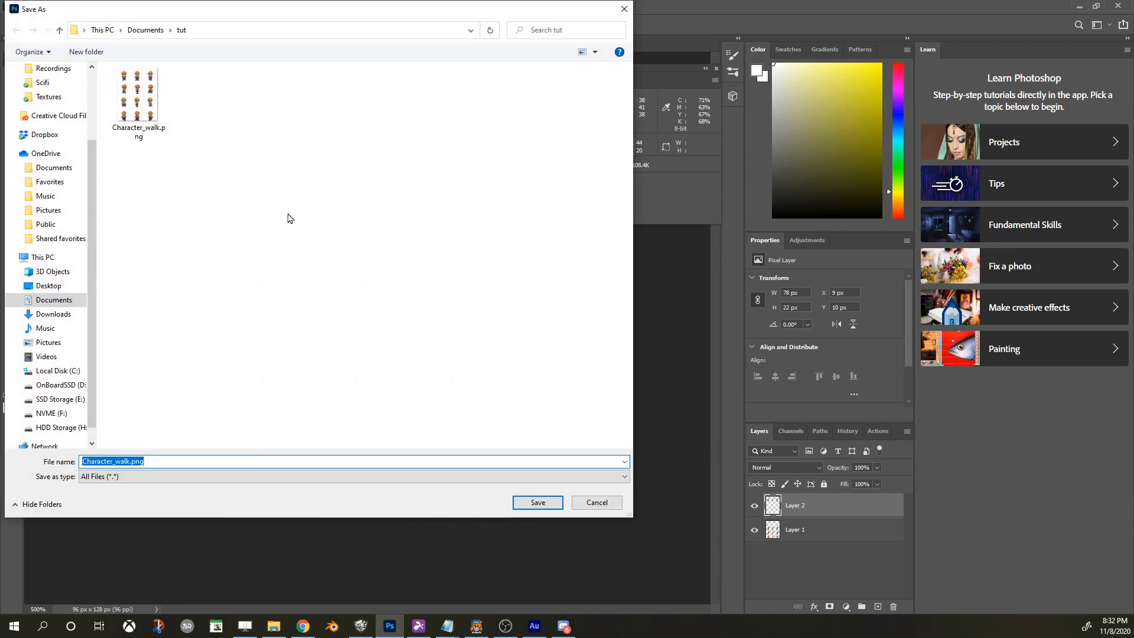
{"action": "left_click", "coordinate": [138, 103]}
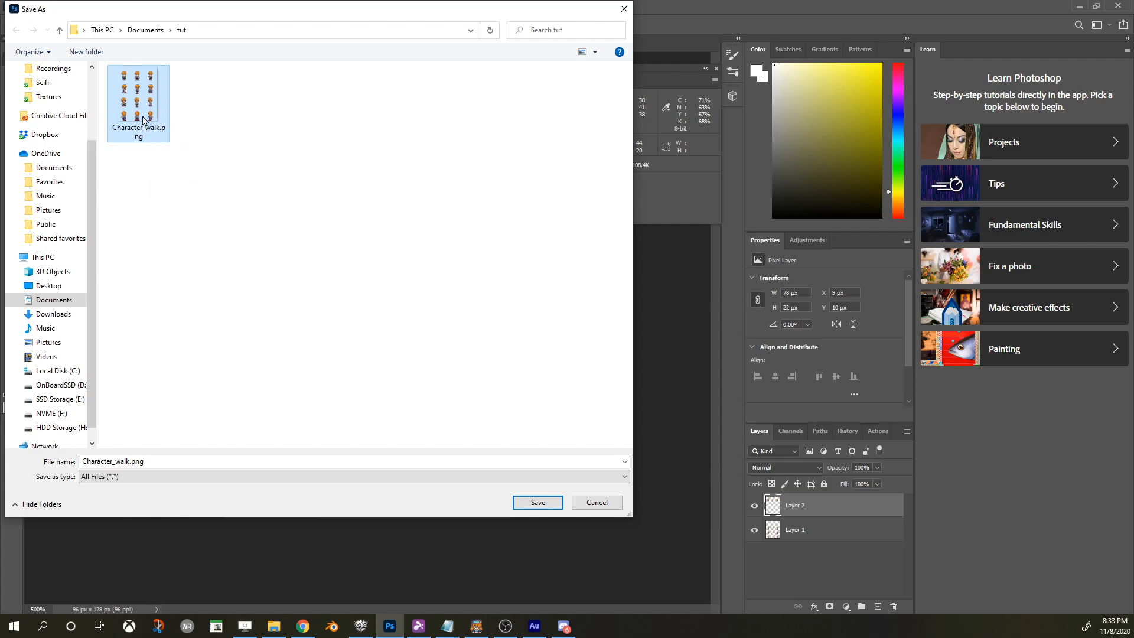
{"action": "key", "text": "Return"}
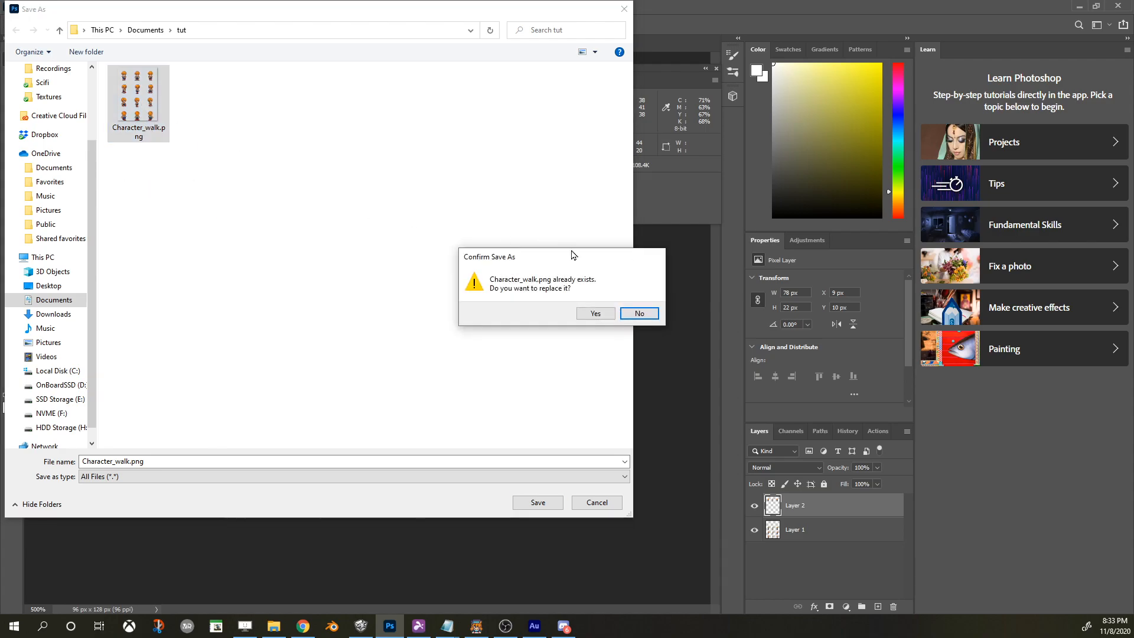
{"action": "left_click", "coordinate": [593, 313]}
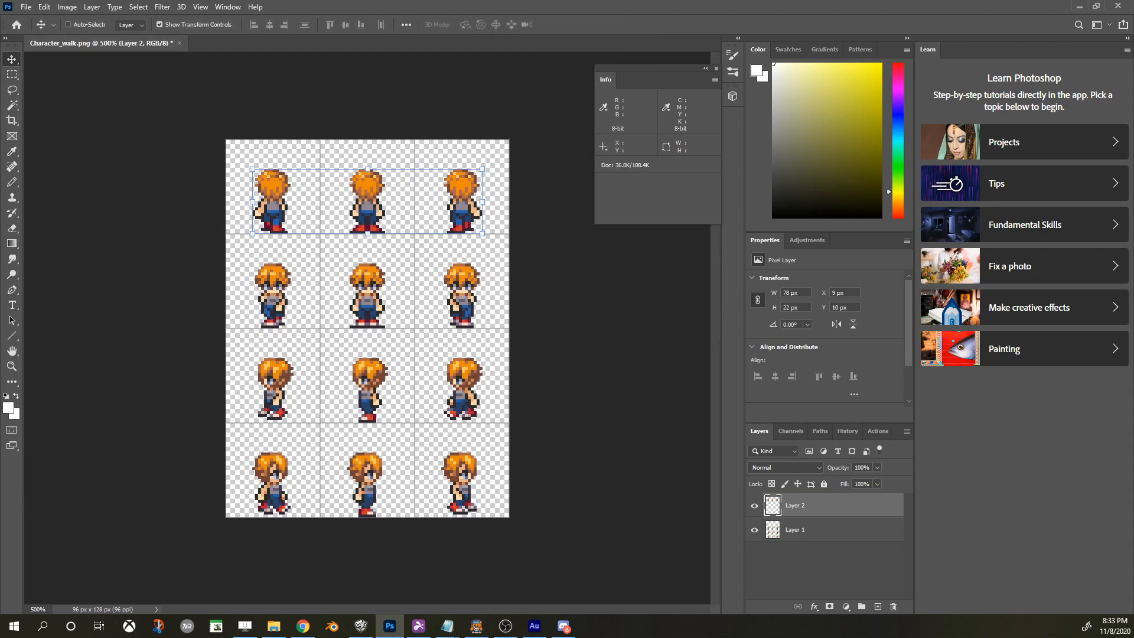
Step: Set the canvas width to 32 pixels with a centered anchor, keeping only the middle column of sprites
{"action": "left_click", "coordinate": [26, 6]}
{"action": "mouse_move", "coordinate": [45, 6]}
{"action": "left_click", "coordinate": [256, 65]}
{"action": "left_click", "coordinate": [43, 7]}
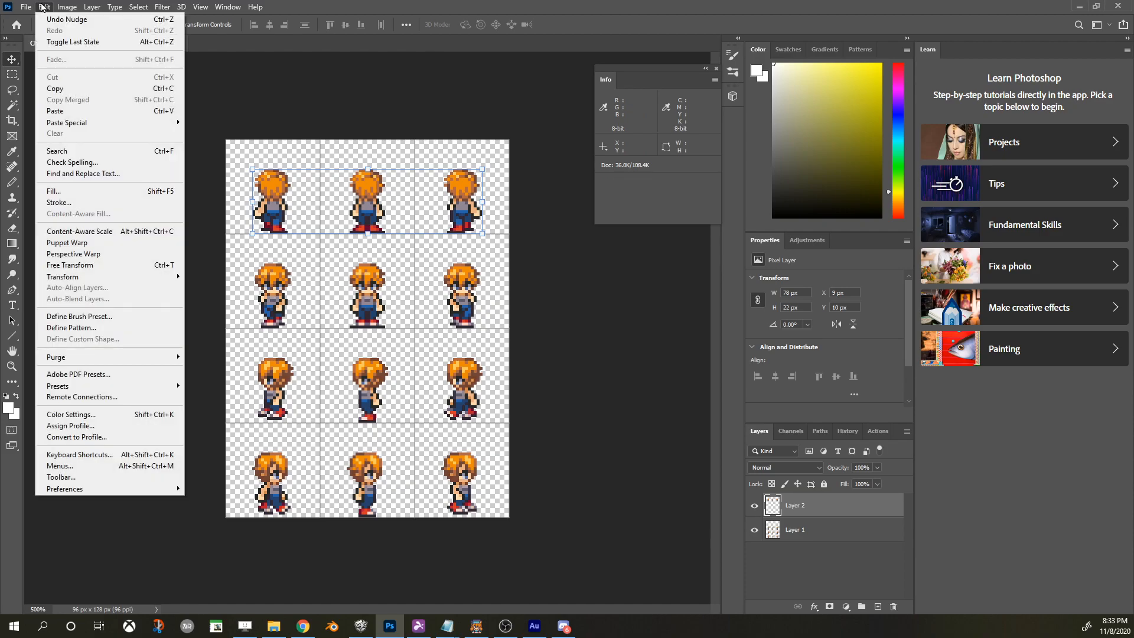
{"action": "mouse_move", "coordinate": [66, 7]}
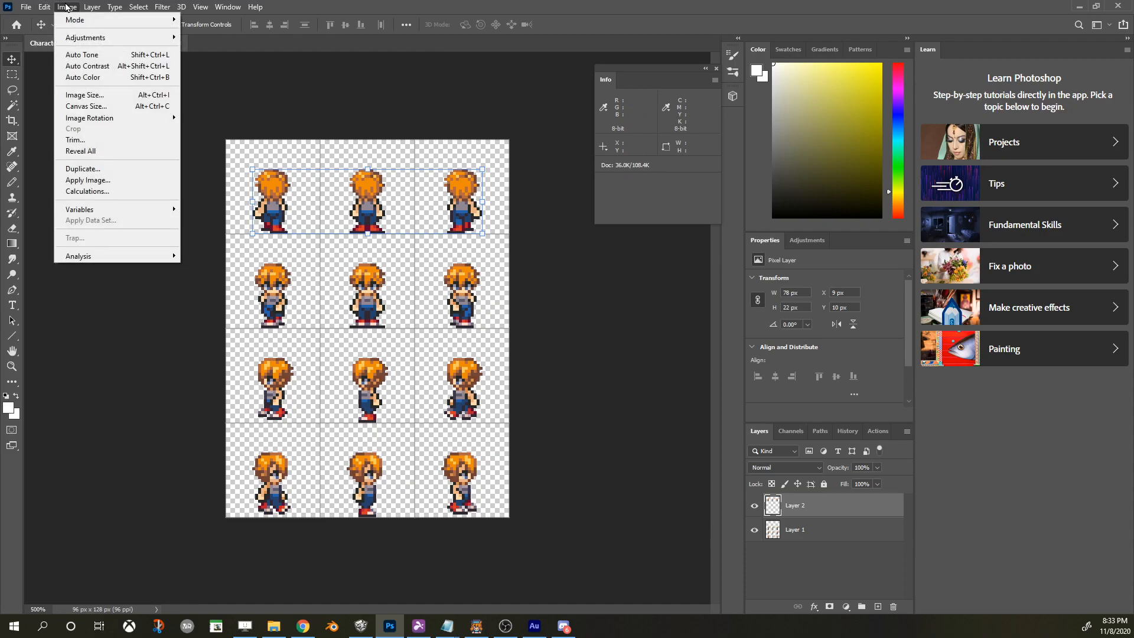
{"action": "left_click", "coordinate": [91, 96]}
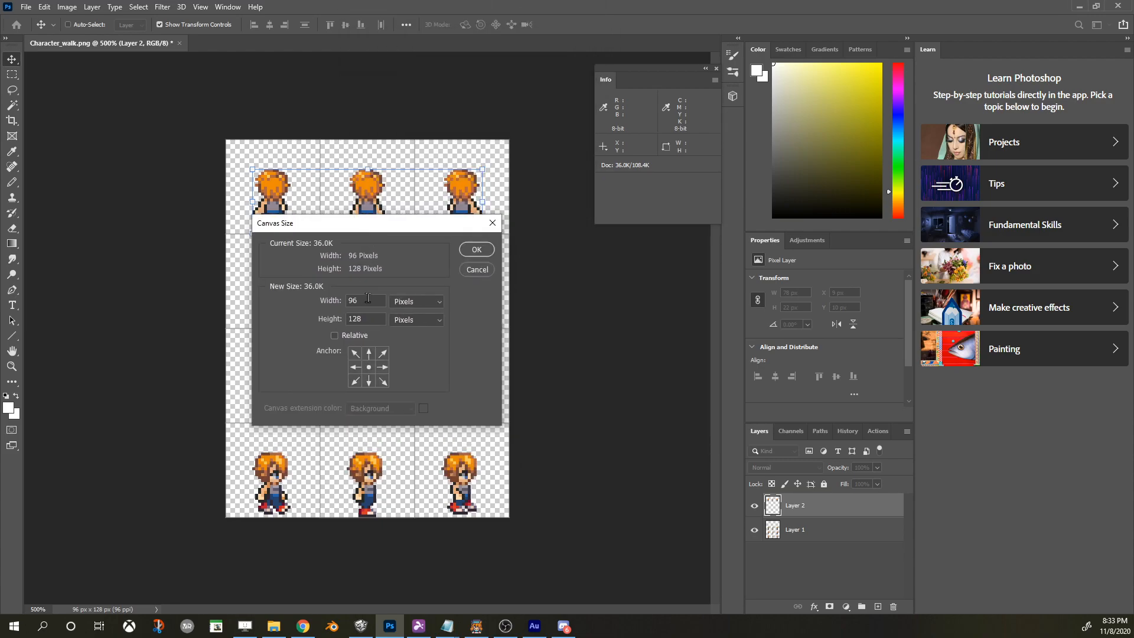
{"action": "type", "text": "32"}
{"action": "left_click", "coordinate": [478, 249]}
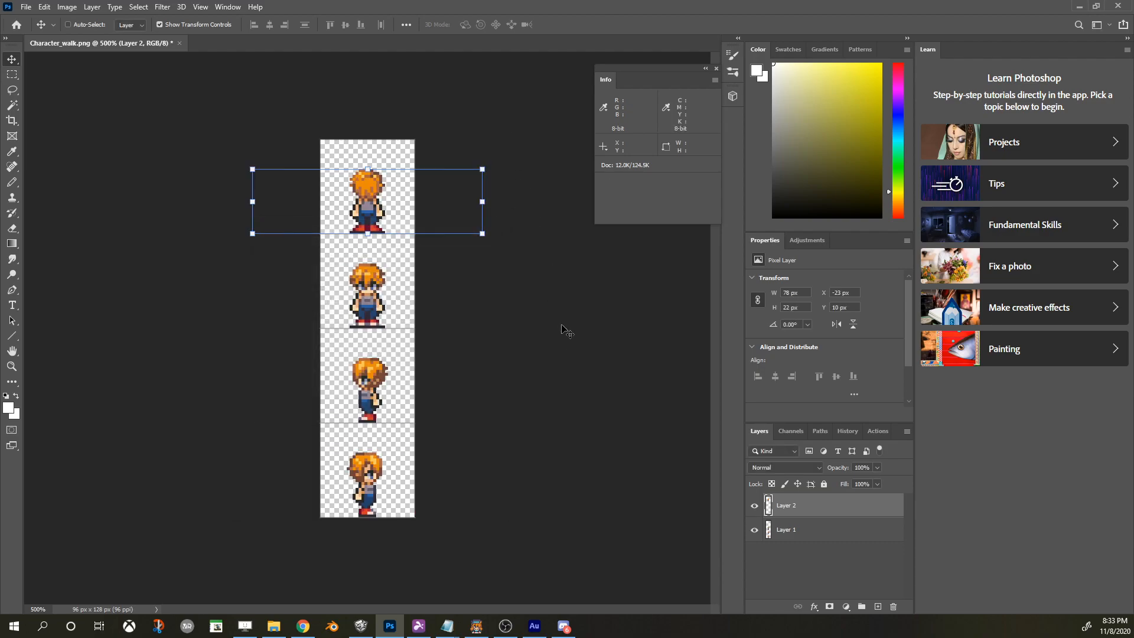
Step: Export the single-column sheet as a PNG named Character.png in the tut folder
{"action": "left_click", "coordinate": [11, 75]}
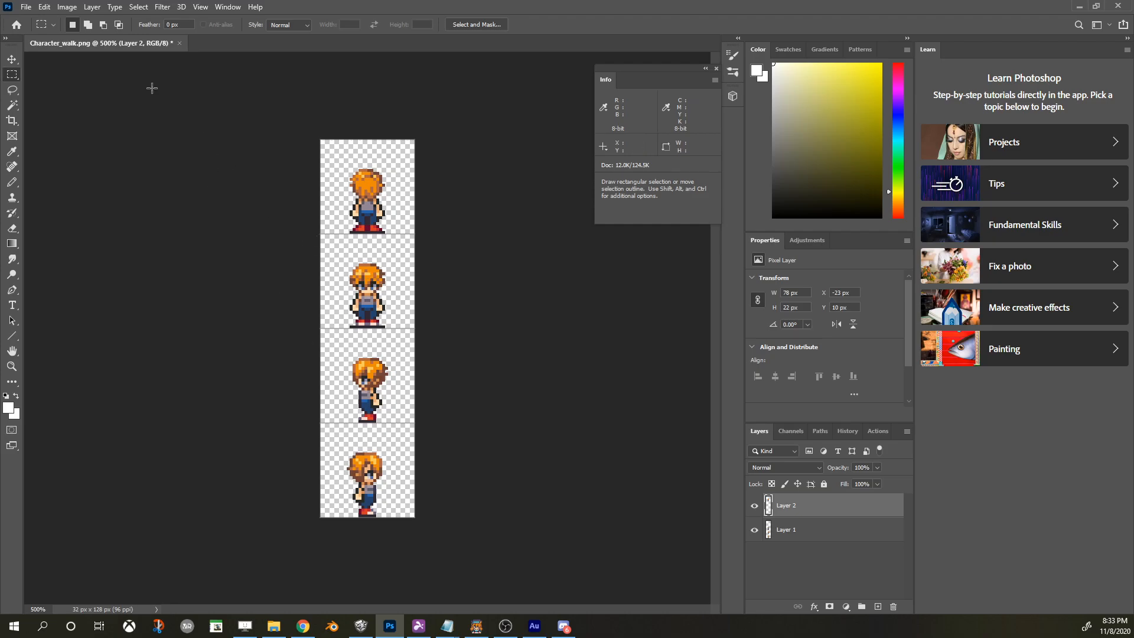
{"action": "left_click", "coordinate": [25, 8]}
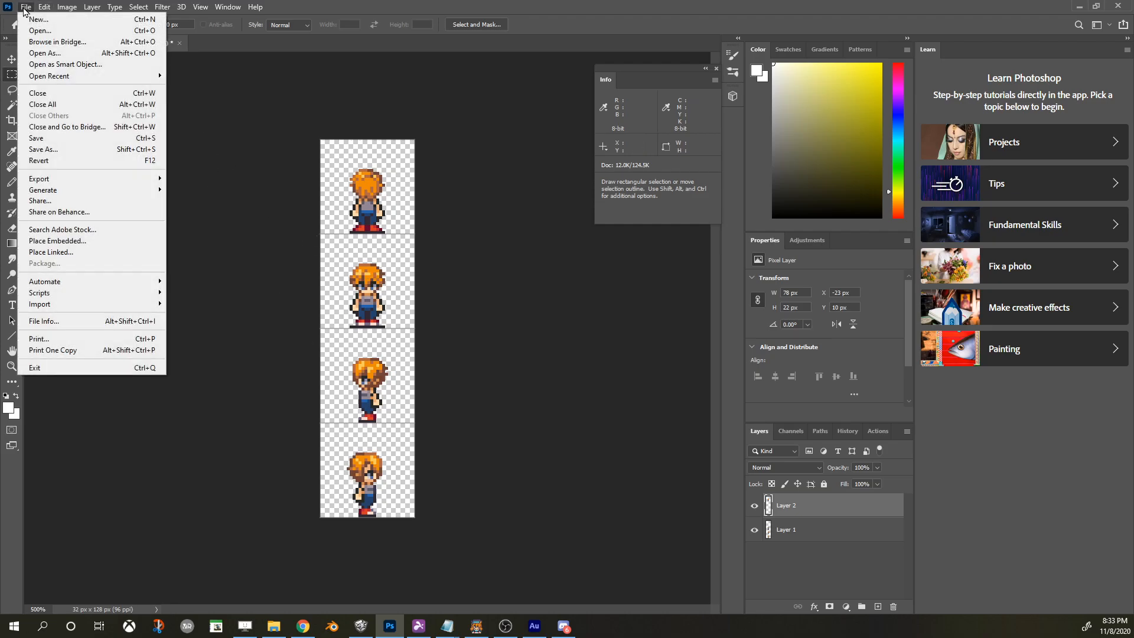
{"action": "mouse_move", "coordinate": [54, 179]}
{"action": "left_click", "coordinate": [216, 180]}
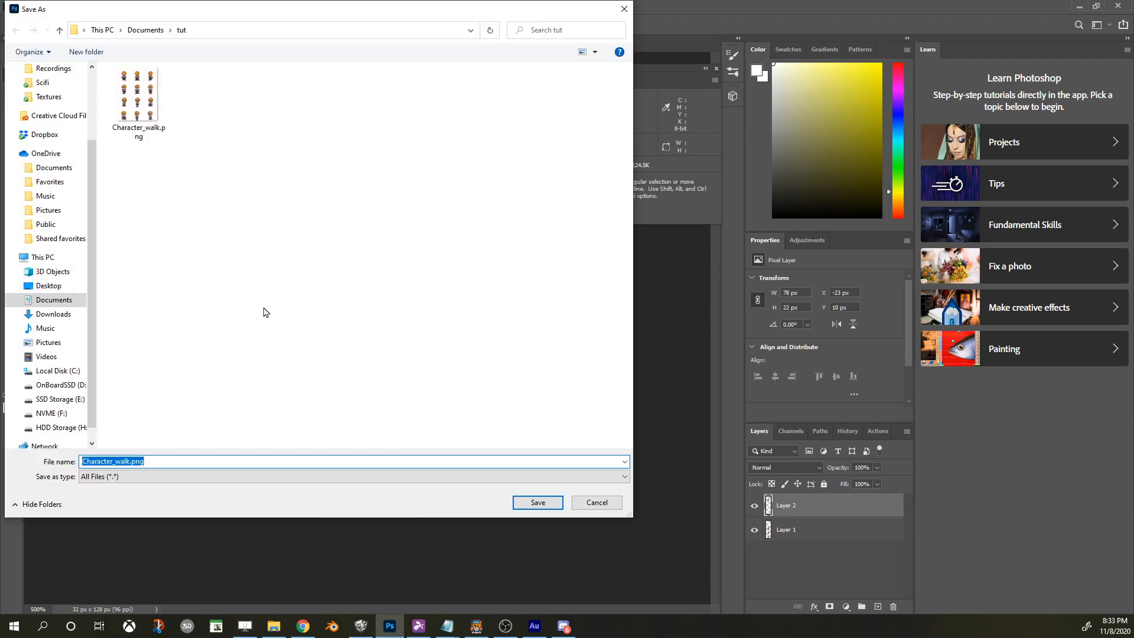
{"action": "left_click", "coordinate": [130, 462]}
{"action": "key", "text": "BackSpace"}
{"action": "key", "text": "BackSpace"}
{"action": "key", "text": "BackSpace"}
{"action": "key", "text": "BackSpace"}
{"action": "key", "text": "BackSpace"}
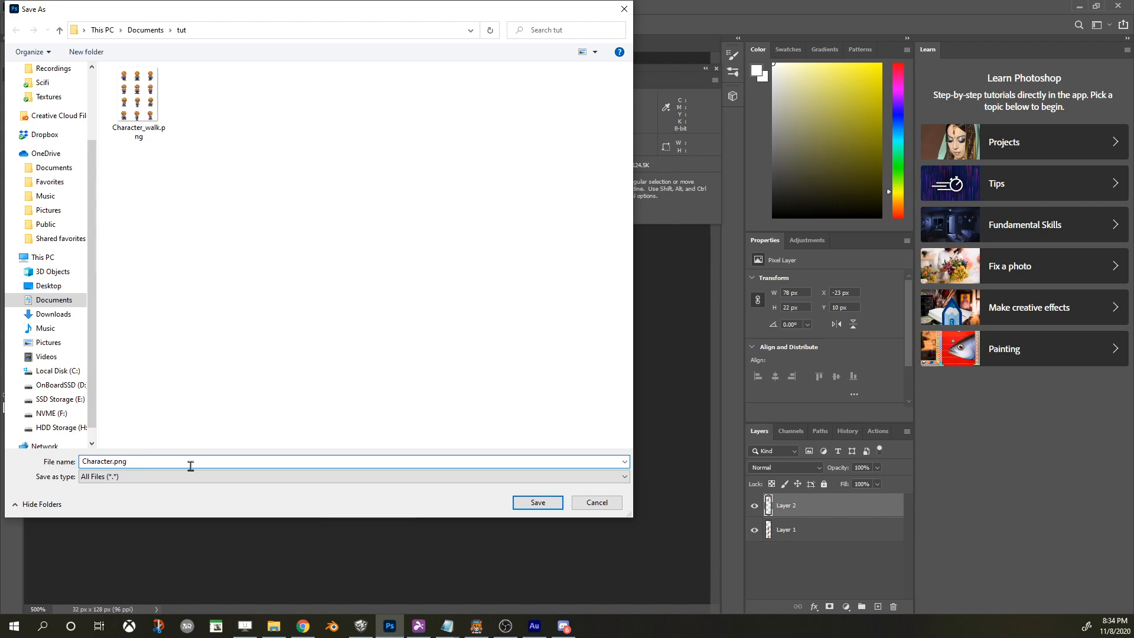
{"action": "left_click", "coordinate": [131, 462]}
{"action": "left_click", "coordinate": [537, 503]}
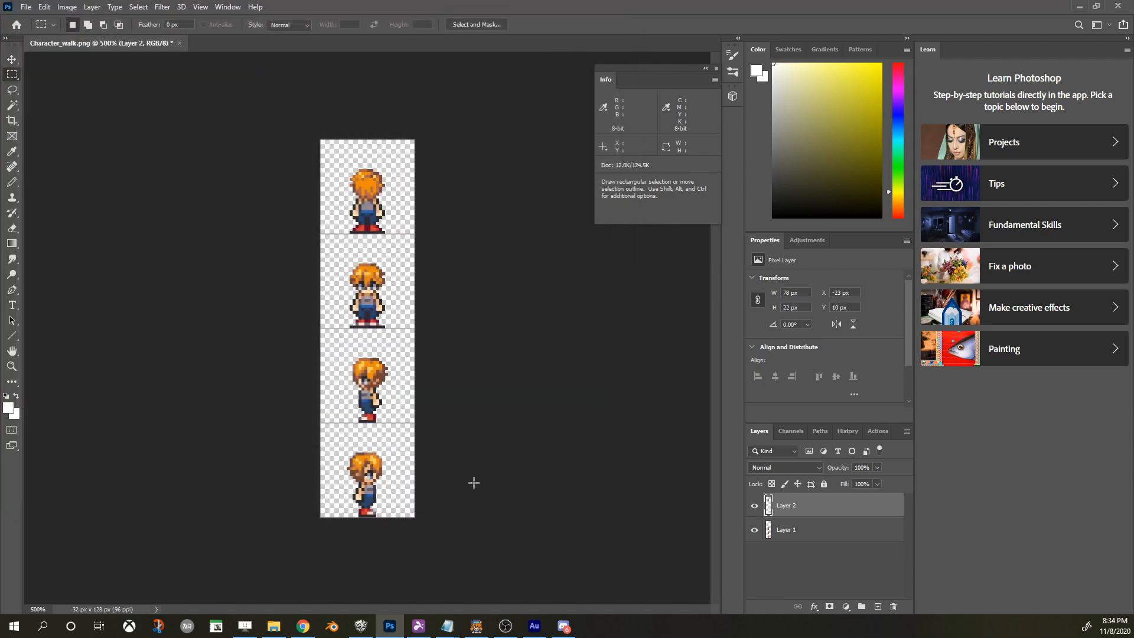
Step: Switch to File Explorer and compare the exported Character.png and Character_walk.png thumbnails in the tut folder
{"action": "left_click", "coordinate": [273, 626]}
{"action": "left_click", "coordinate": [353, 212]}
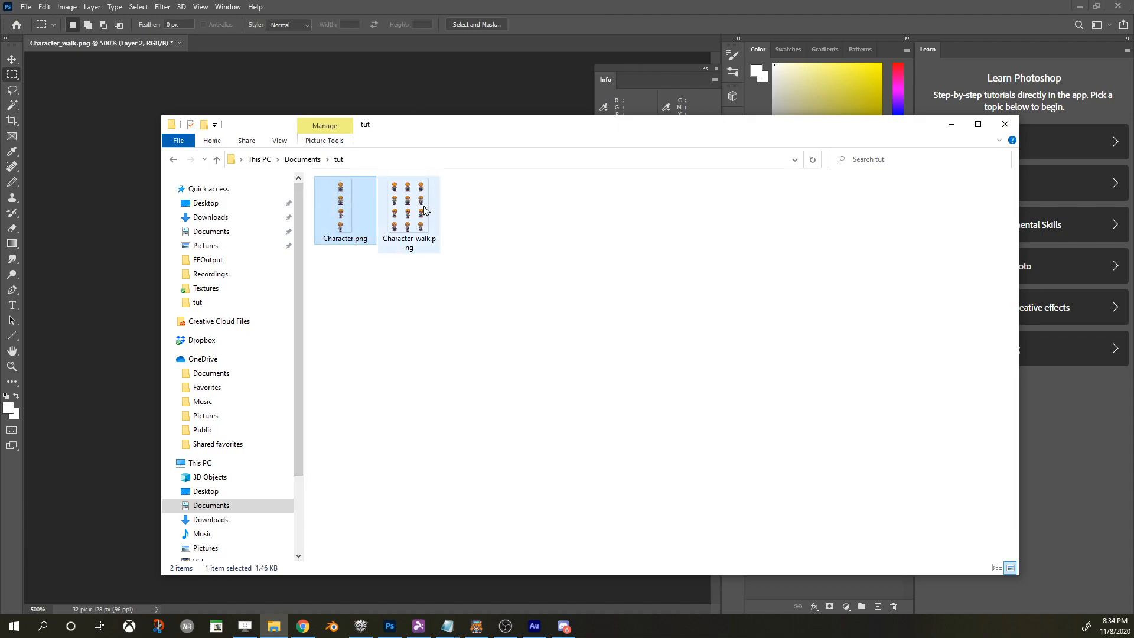
{"action": "left_click", "coordinate": [346, 235]}
{"action": "left_click", "coordinate": [379, 297]}
{"action": "left_click", "coordinate": [391, 245]}
{"action": "left_click", "coordinate": [337, 217]}
{"action": "left_click", "coordinate": [407, 210]}
{"action": "left_click", "coordinate": [342, 206]}
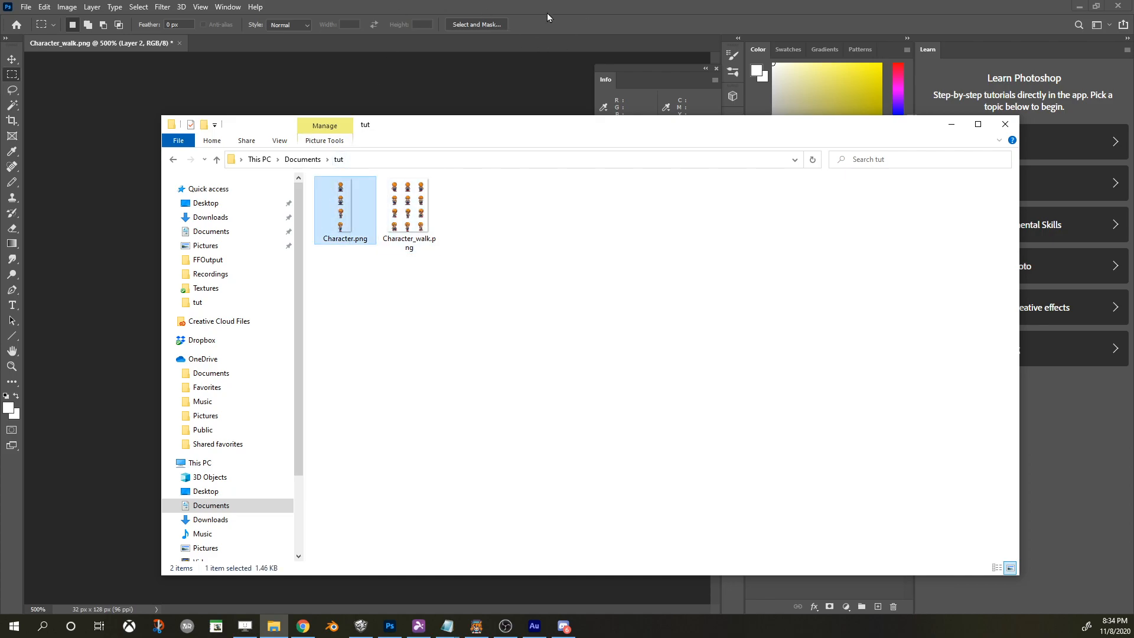
Step: Return to Photoshop and merge the two visible layers into one
{"action": "left_click", "coordinate": [607, 11]}
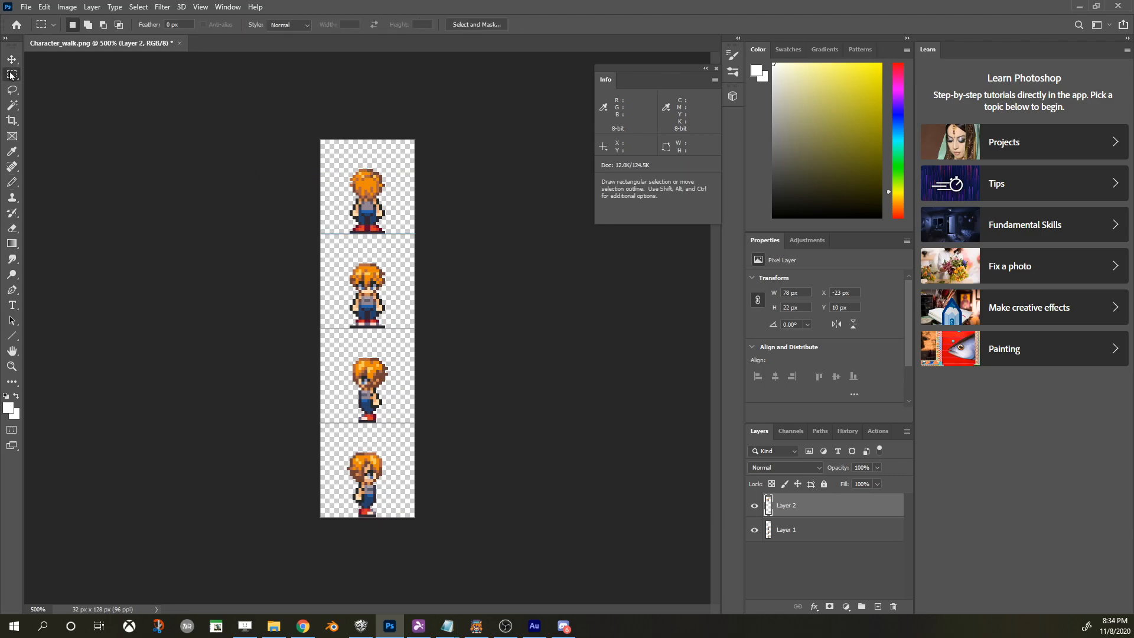
{"action": "right_click", "coordinate": [825, 518]}
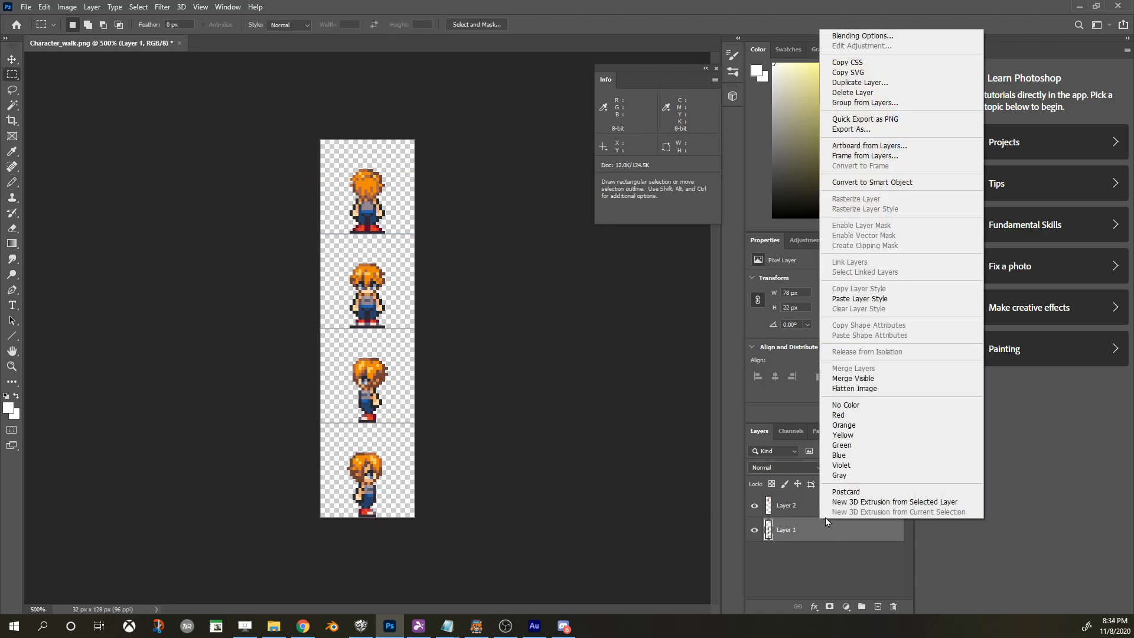
{"action": "left_click", "coordinate": [854, 379]}
Step: Select the entire 32 x 128 px canvas, cut the sprites and paste them back to discard the off-canvas pixels
{"action": "left_click_drag", "start_coordinate": [313, 132], "coordinate": [463, 531]}
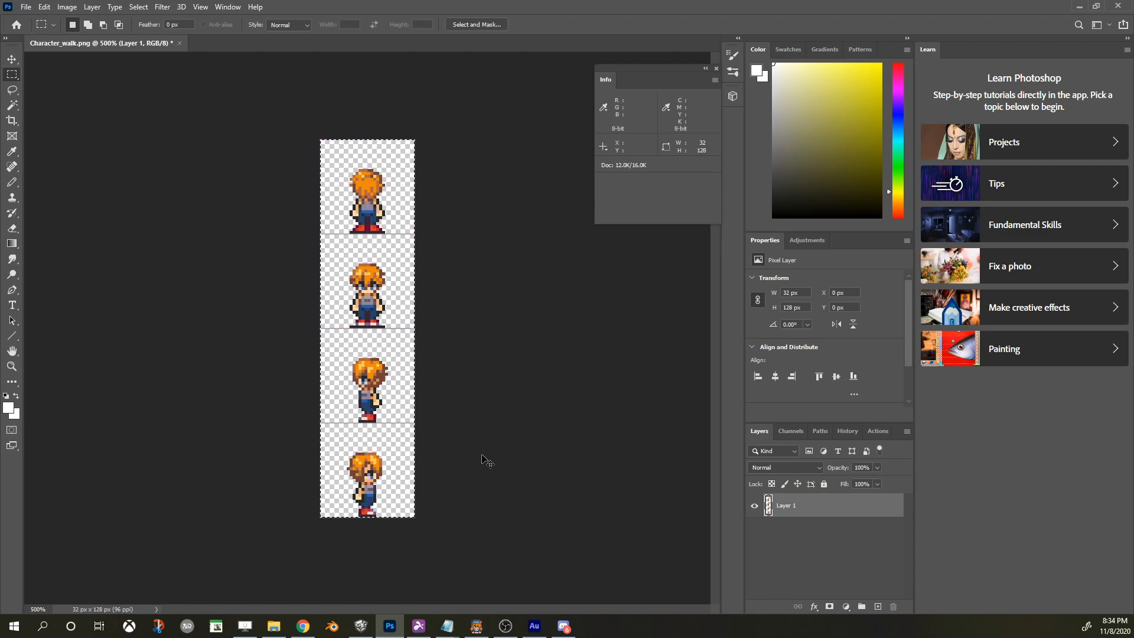
{"action": "key", "text": "Delete"}
{"action": "key", "text": "ctrl+d"}
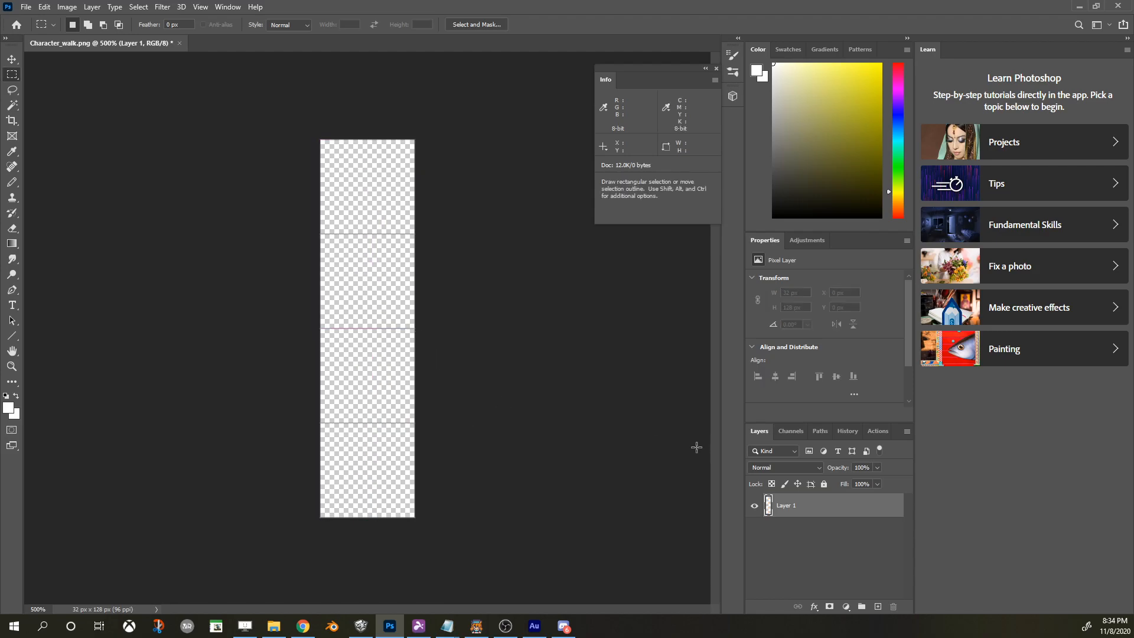
{"action": "key", "text": "ctrl+z"}
Step: Move the pasted sprite column down to Y 10 px so each figure sits on its grid line, and deselect the layer
{"action": "key", "text": "v"}
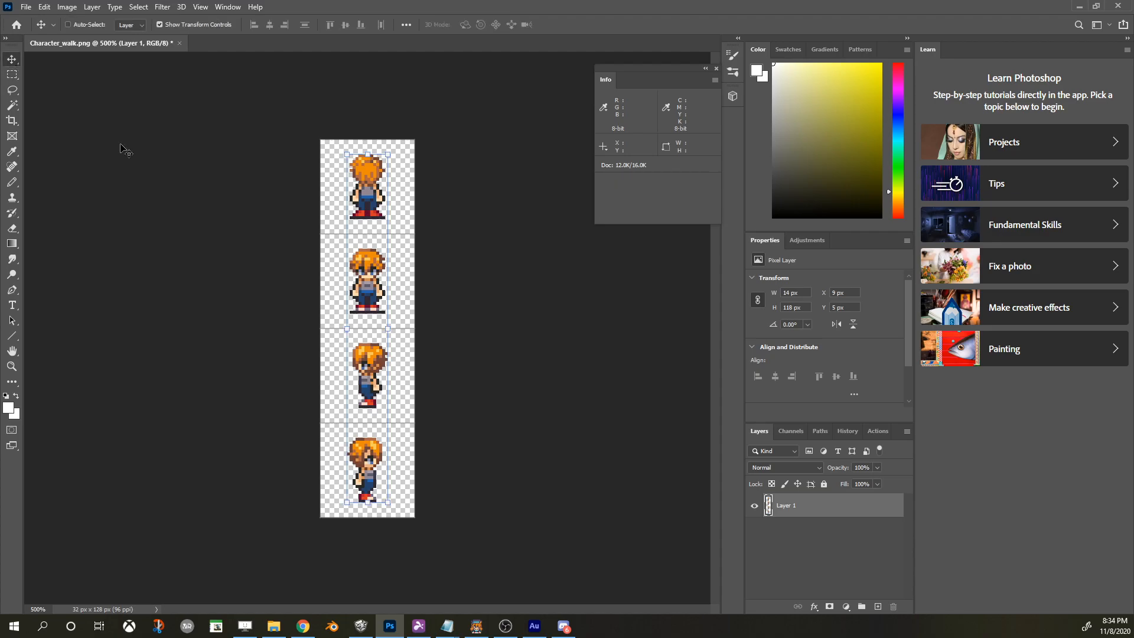
{"action": "left_click_drag", "start_coordinate": [363, 279], "coordinate": [363, 293]}
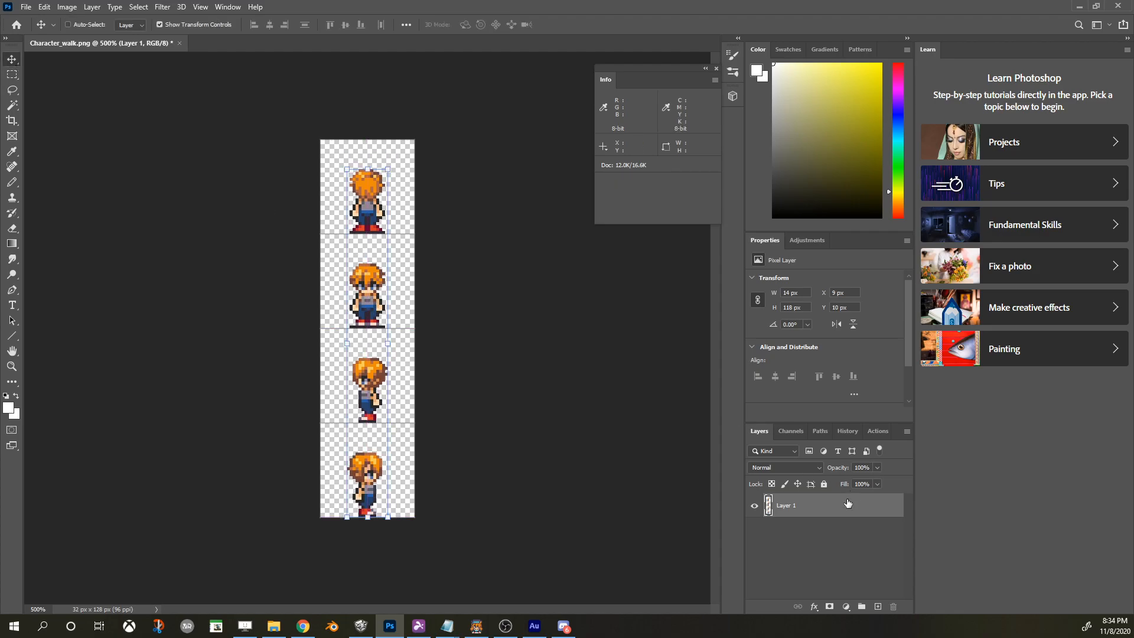
{"action": "left_click", "coordinate": [809, 523]}
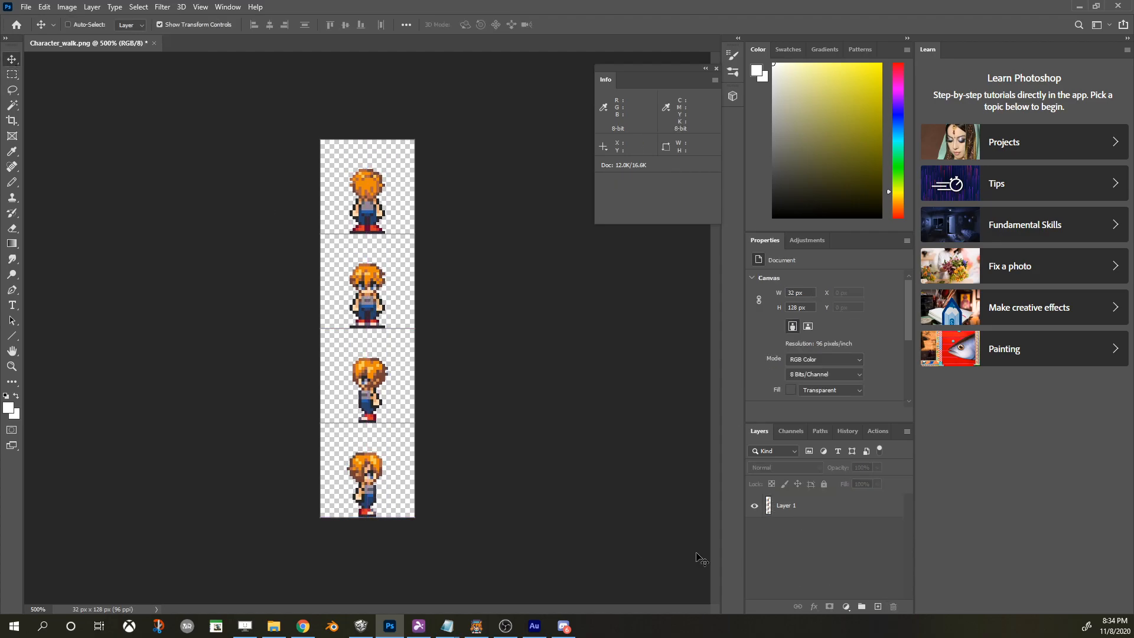
Step: Export the trimmed sprite column as a PNG to the tut folder, replacing Character.png
{"action": "left_click", "coordinate": [26, 7]}
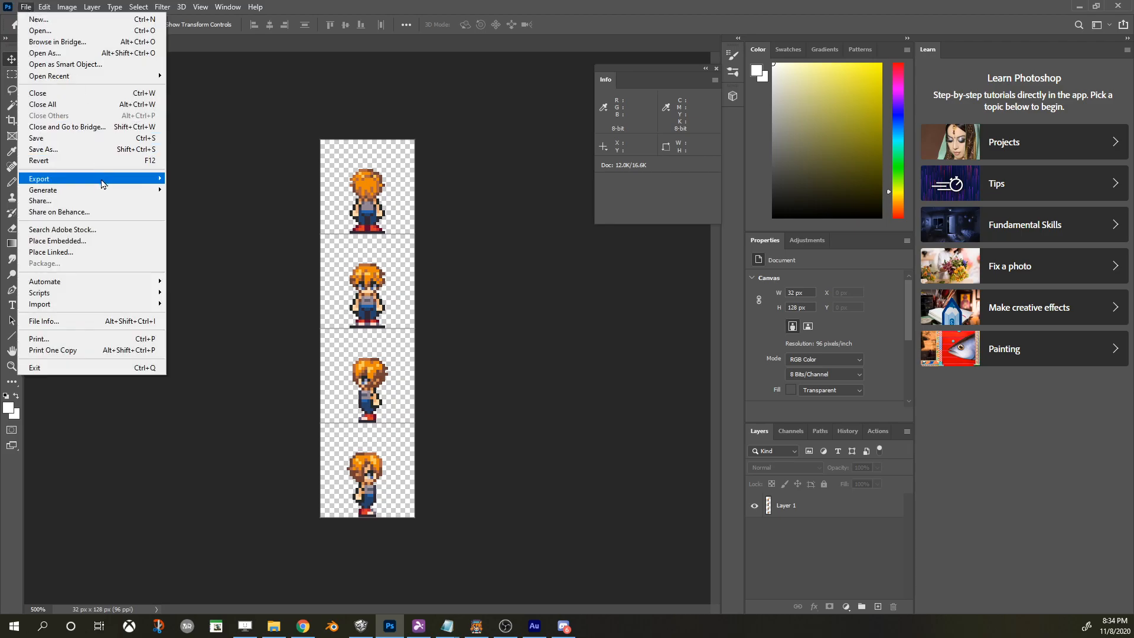
{"action": "mouse_move", "coordinate": [102, 179]}
{"action": "left_click", "coordinate": [205, 179]}
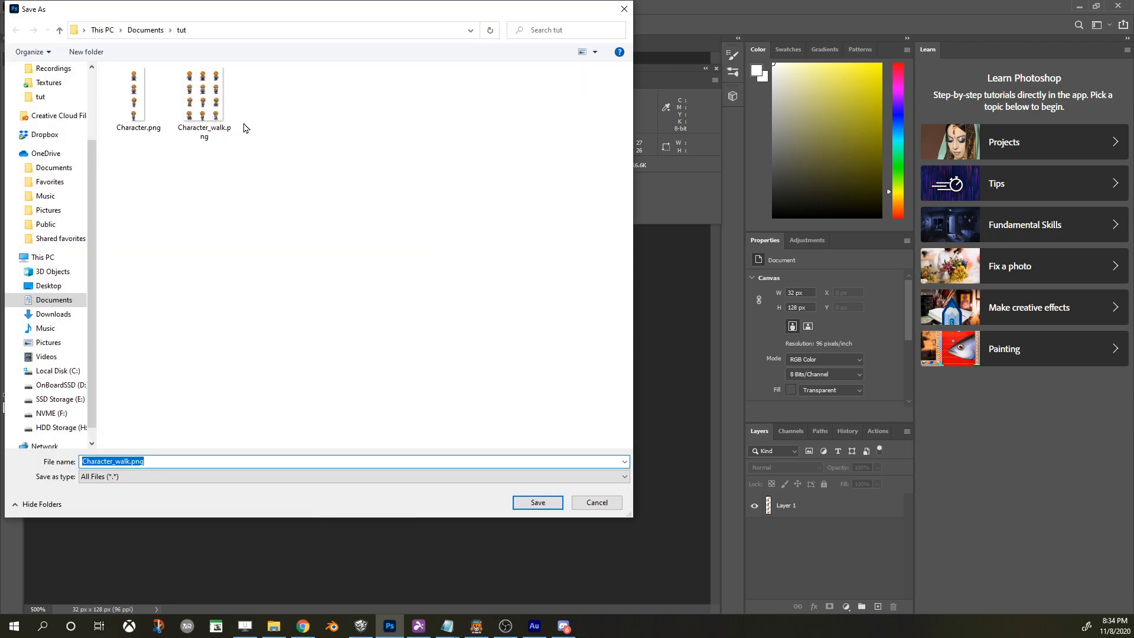
{"action": "double_click", "coordinate": [144, 111]}
{"action": "left_click", "coordinate": [592, 315]}
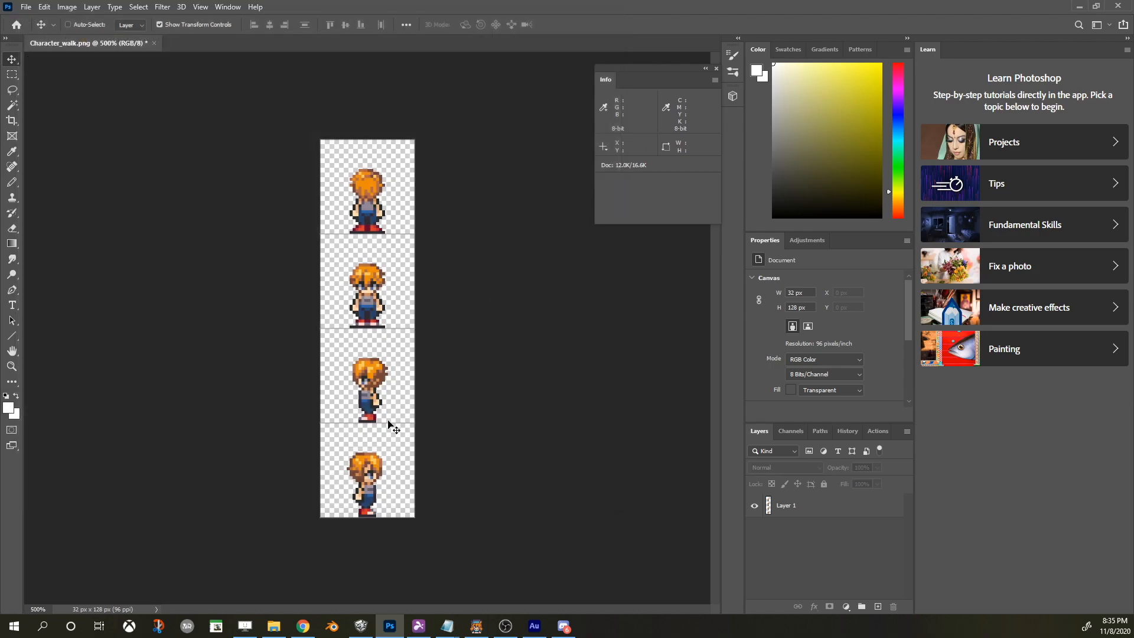
Step: Switch to File Explorer and check the re-exported Character.png in the tut folder
{"action": "left_click", "coordinate": [275, 627]}
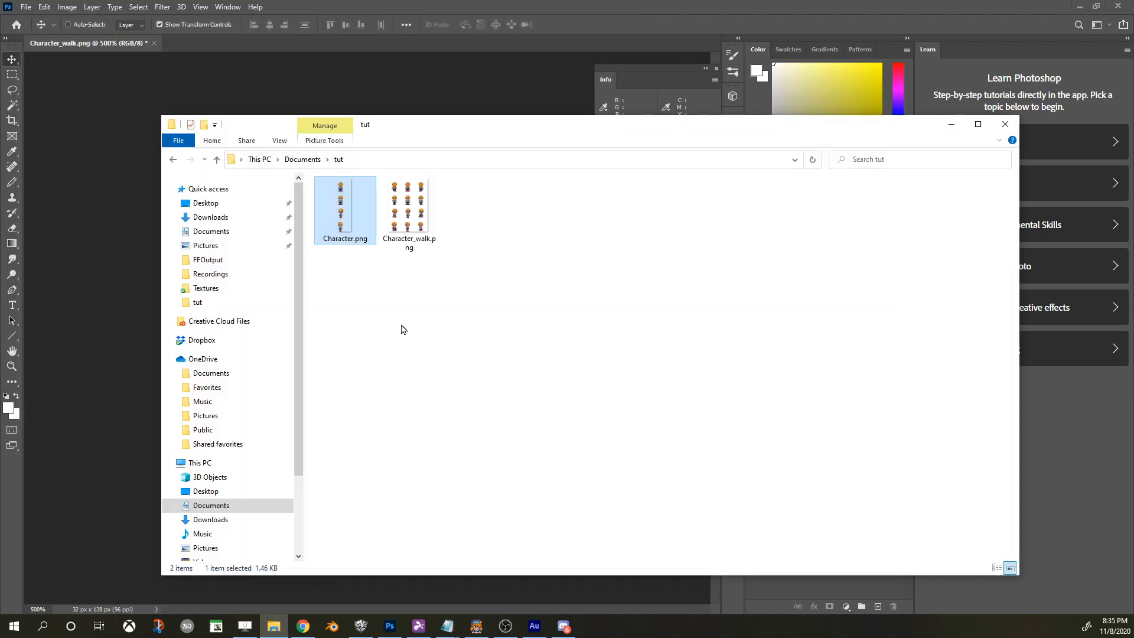
{"action": "left_click", "coordinate": [339, 235]}
{"action": "left_click", "coordinate": [461, 277]}
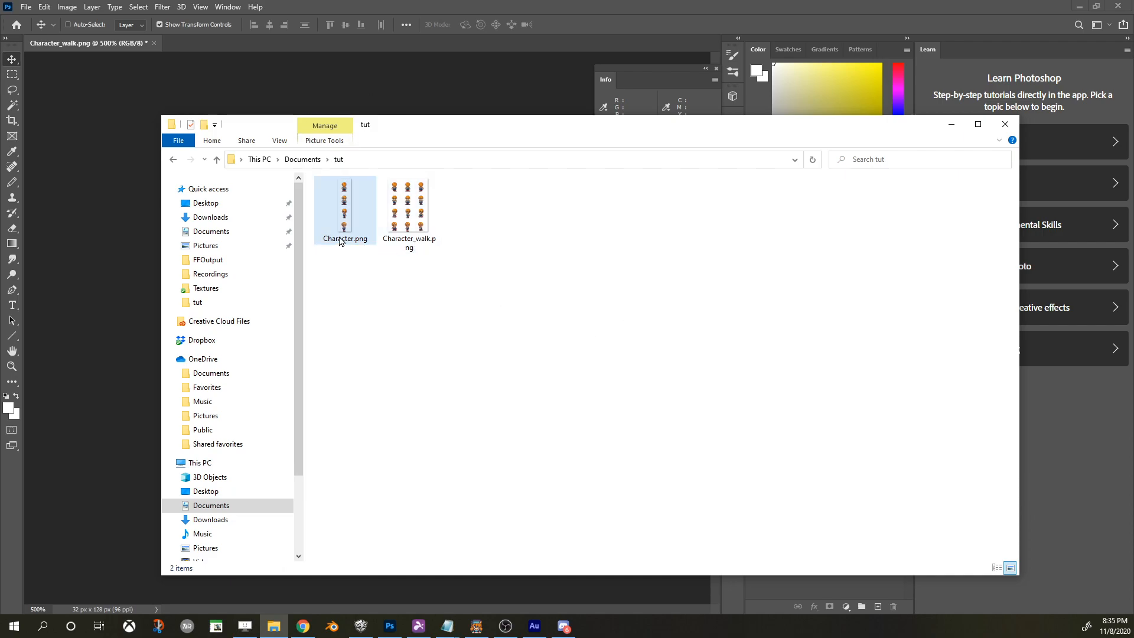
Step: Check Character_walk.png, switch to SMILE GAME BUILDER and open the 2D character list in the resource archive
{"action": "left_click", "coordinate": [428, 239]}
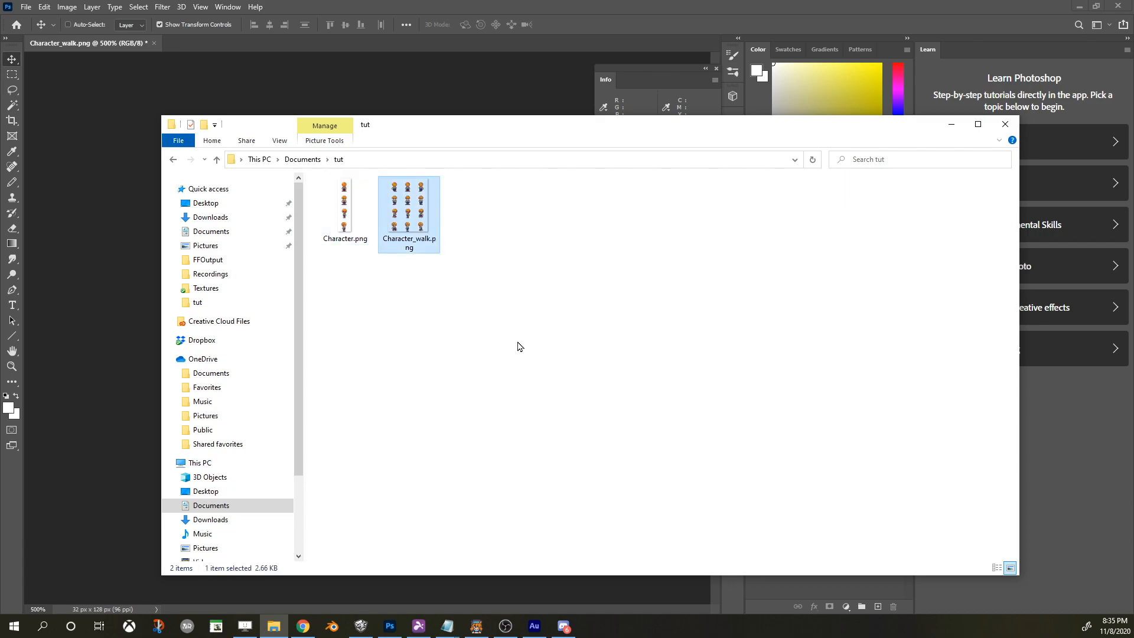
{"action": "left_click", "coordinate": [361, 623]}
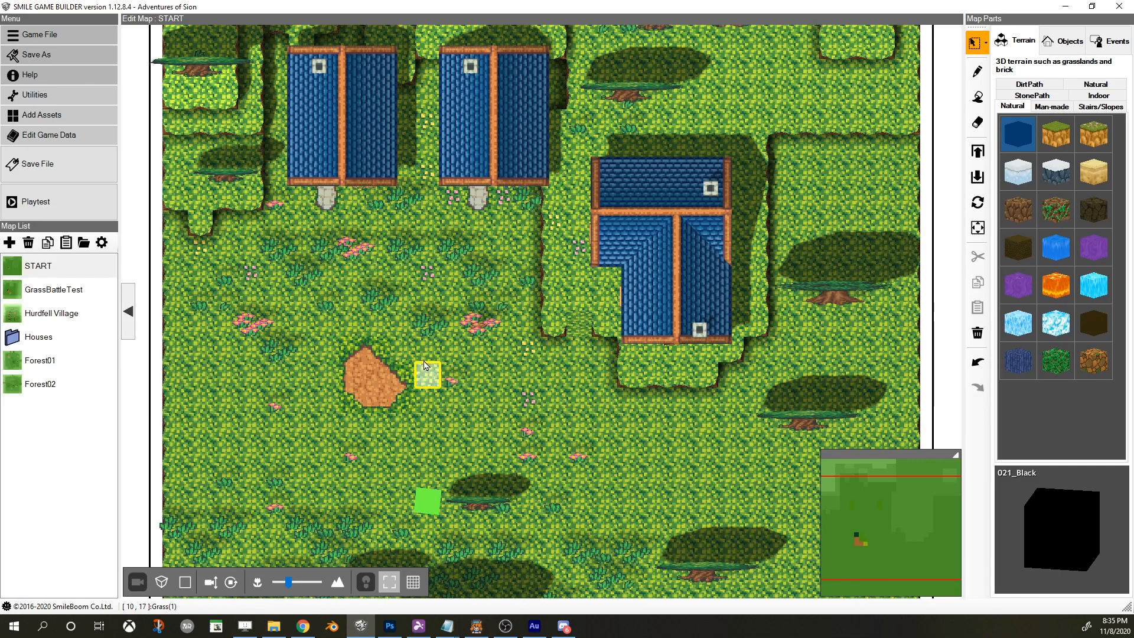
{"action": "scroll", "coordinate": [426, 368], "scroll_direction": "up", "scroll_amount": 3}
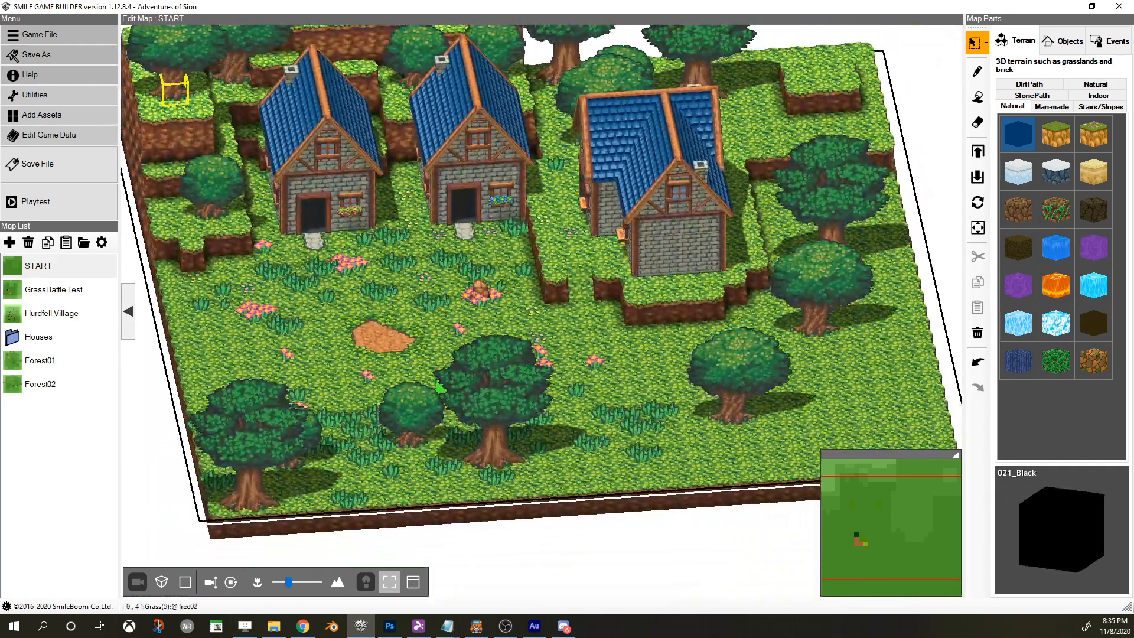
{"action": "left_click", "coordinate": [50, 123]}
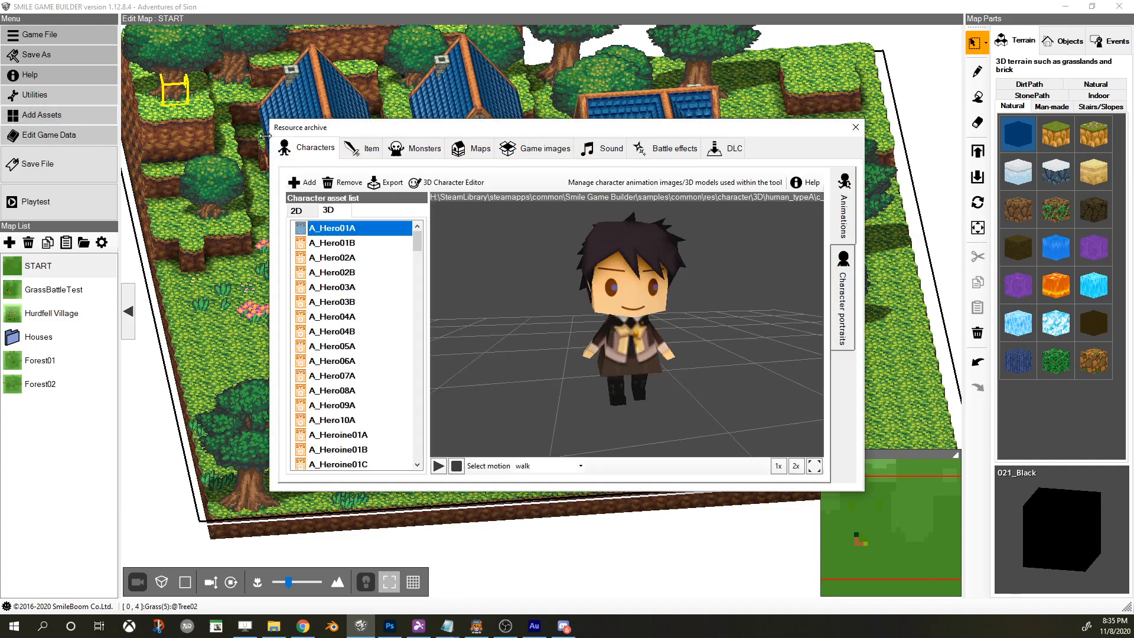
{"action": "left_click", "coordinate": [296, 210]}
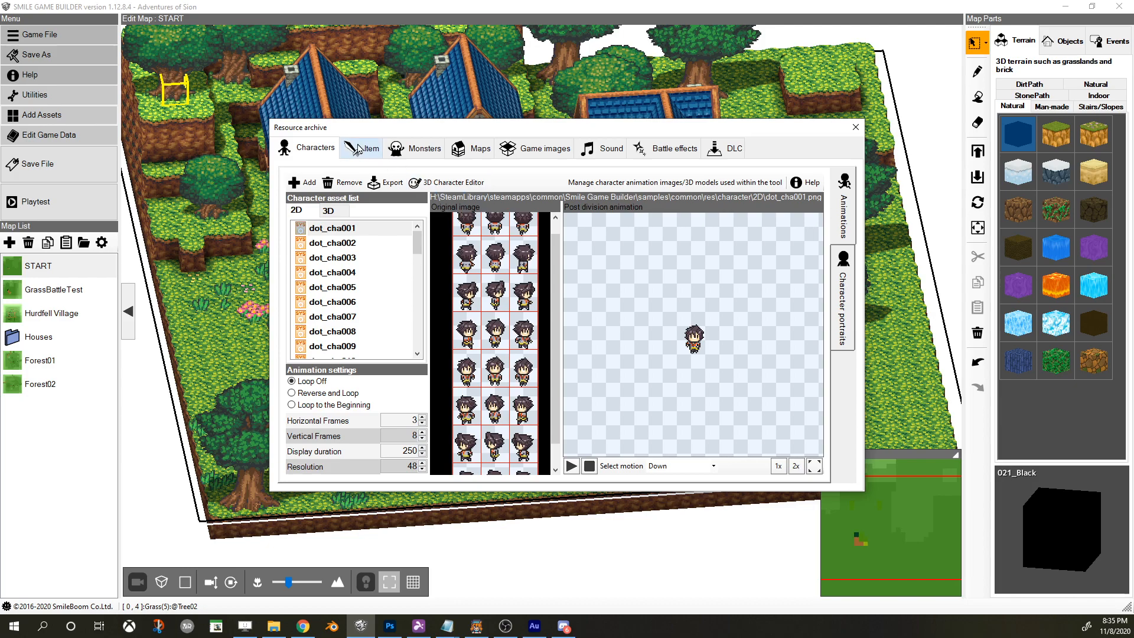
Step: Add Character.png and Character_walk.png from the Documents\tut folder as a 2D character asset and select the new Character
{"action": "left_click", "coordinate": [299, 185]}
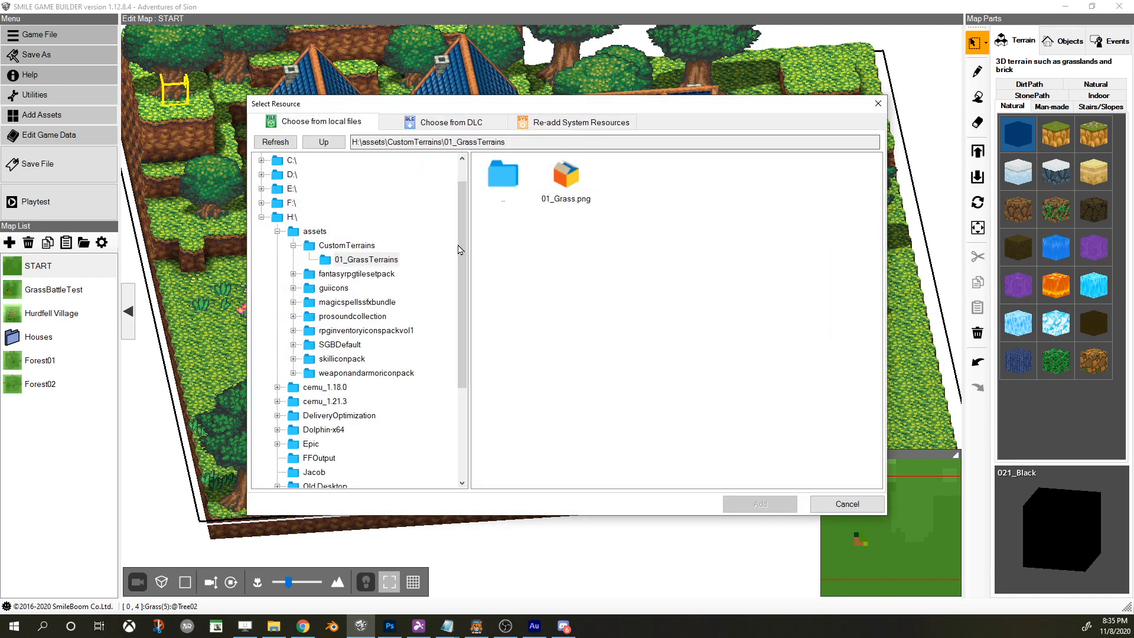
{"action": "scroll", "coordinate": [461, 249], "scroll_direction": "up", "scroll_amount": 2}
{"action": "left_click", "coordinate": [310, 174]}
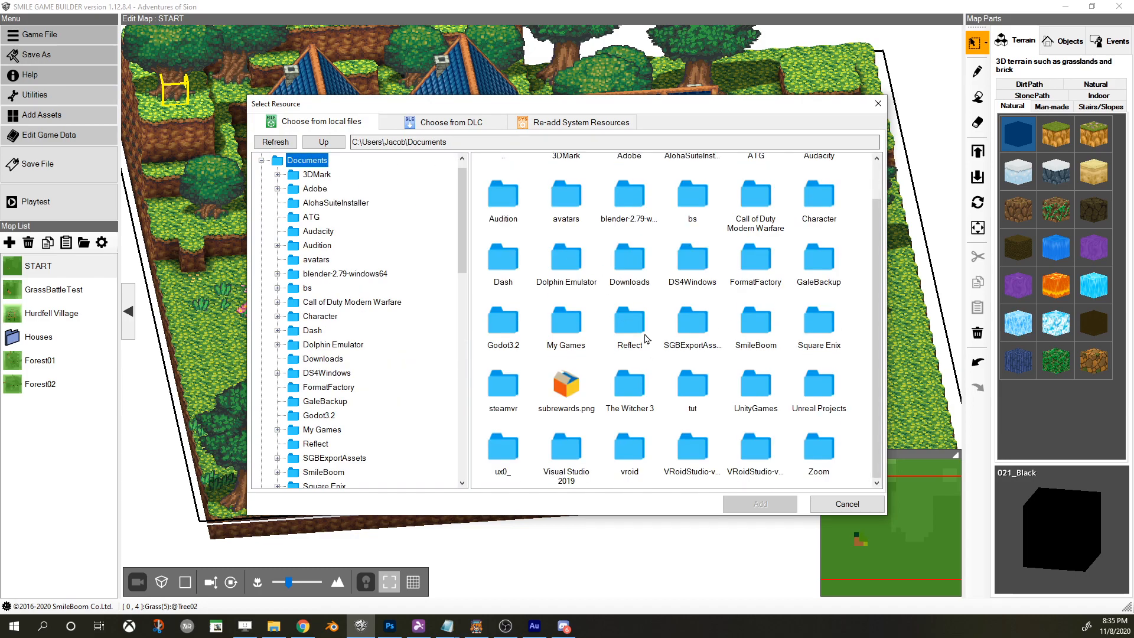
{"action": "double_click", "coordinate": [692, 385]}
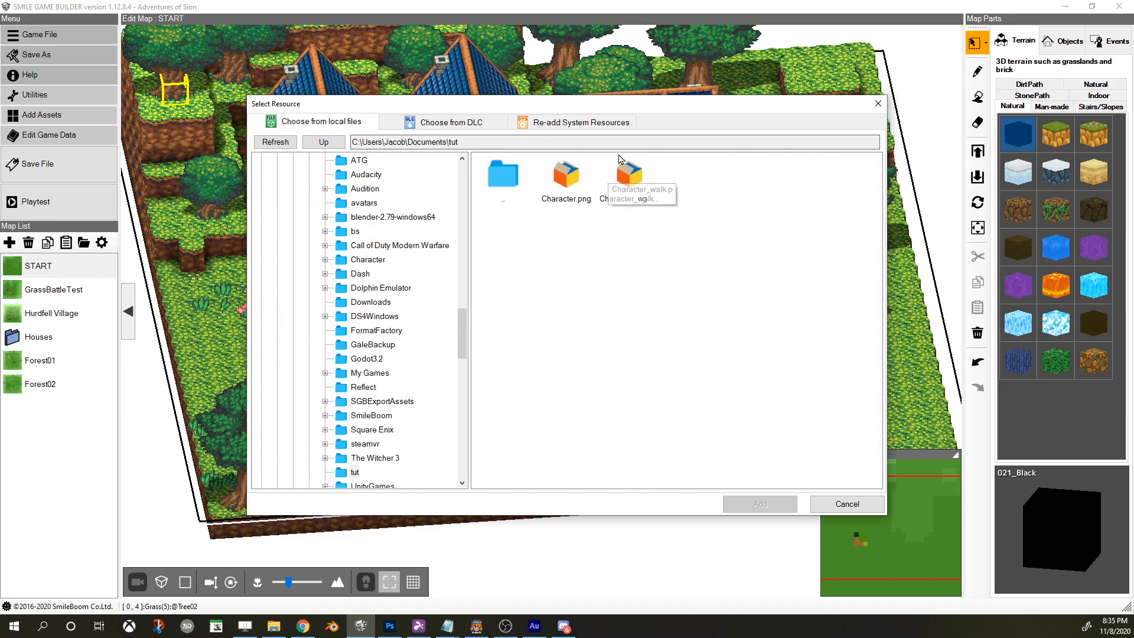
{"action": "left_click", "coordinate": [630, 177]}
{"action": "left_click", "coordinate": [579, 181], "text": "ctrl"}
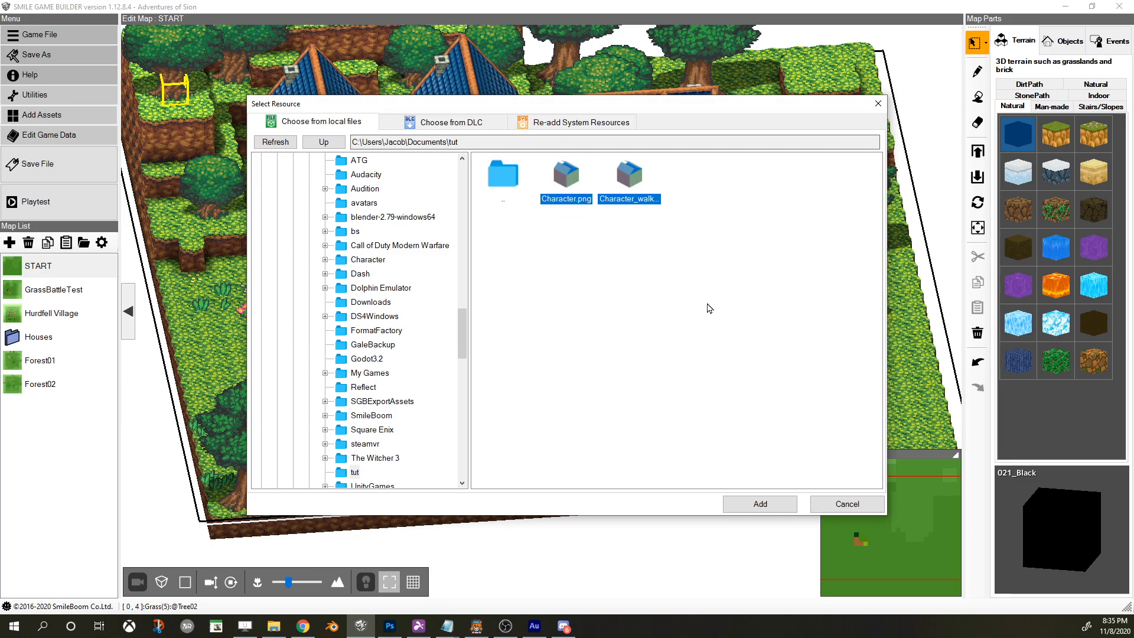
{"action": "left_click", "coordinate": [758, 505]}
{"action": "left_click", "coordinate": [614, 350]}
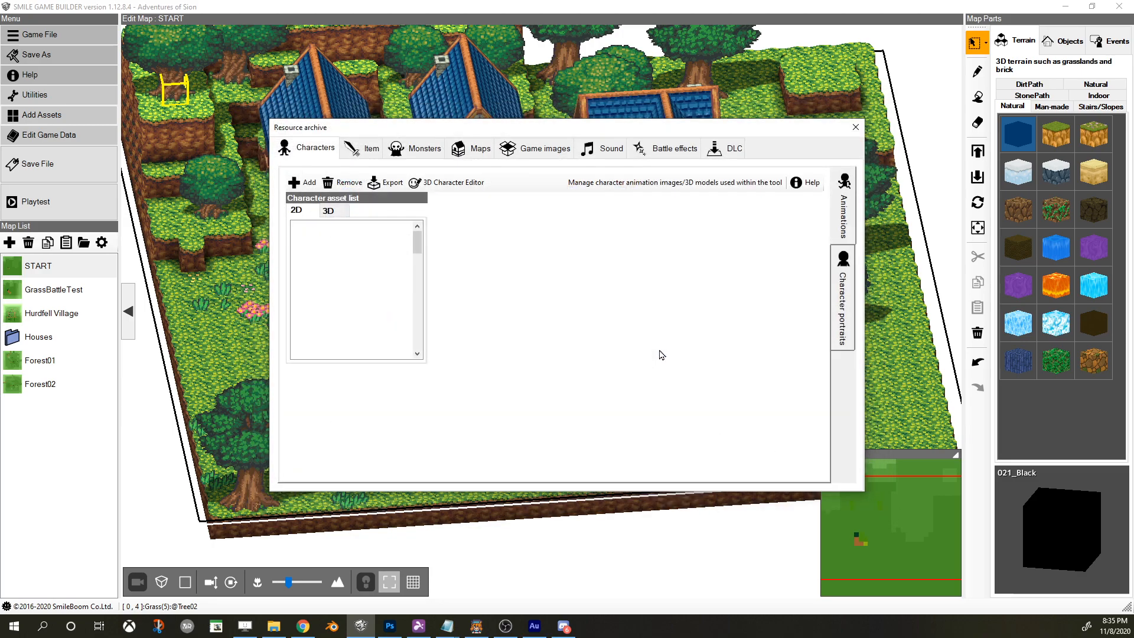
{"action": "left_click", "coordinate": [367, 232]}
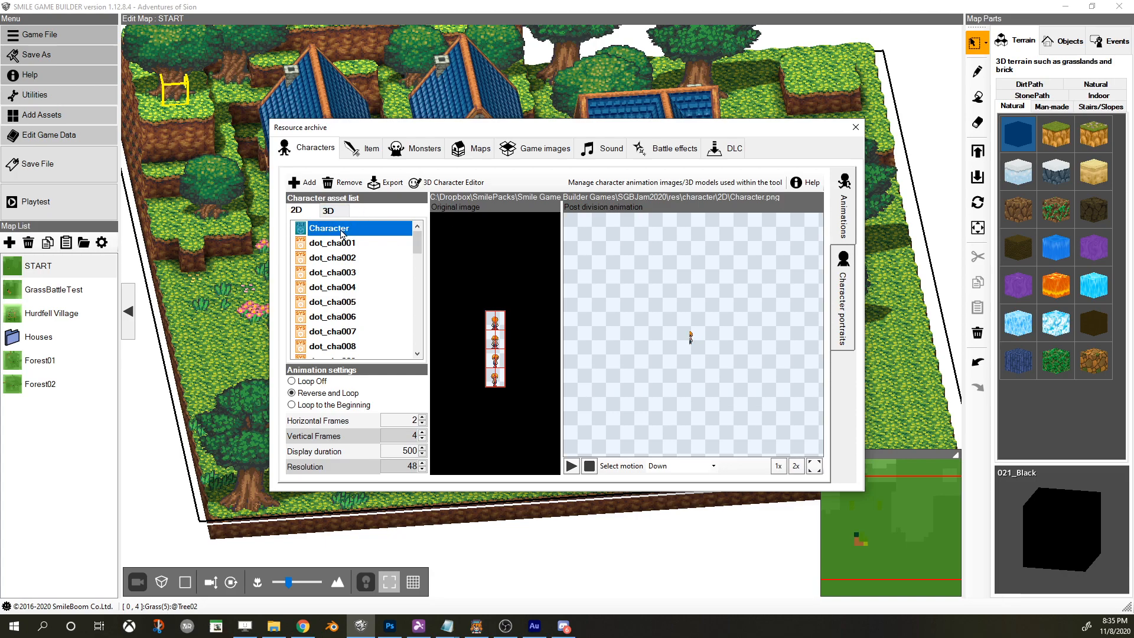
Step: Preview the Character asset's walk / Left, Right, walk / Down and Up motions
{"action": "left_click", "coordinate": [712, 466]}
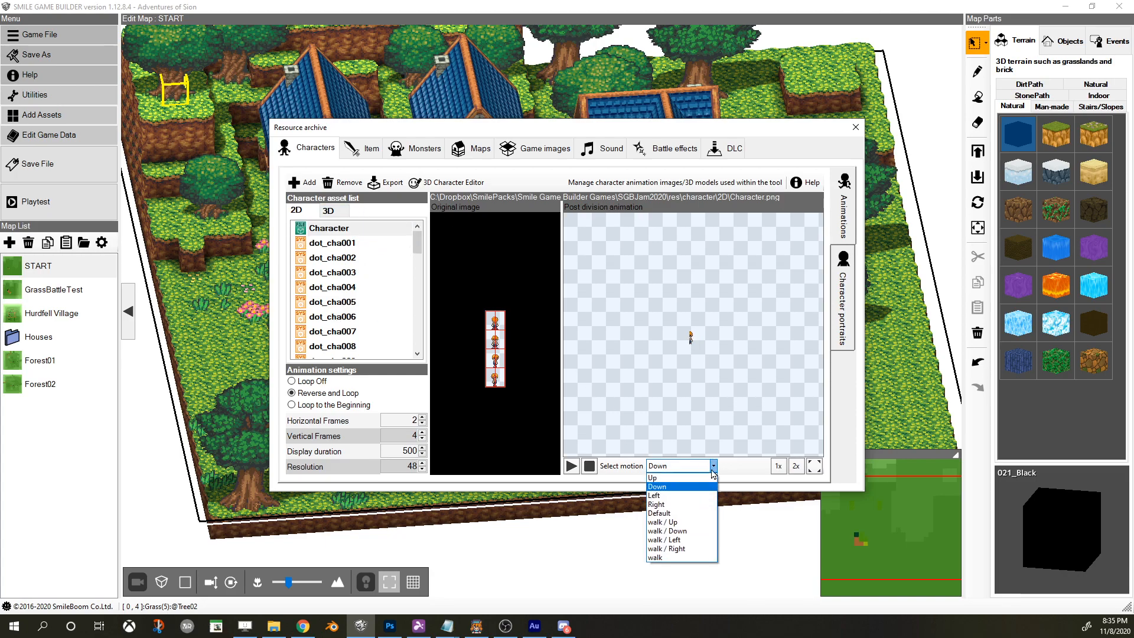
{"action": "left_click", "coordinate": [665, 540]}
{"action": "left_click", "coordinate": [679, 466]}
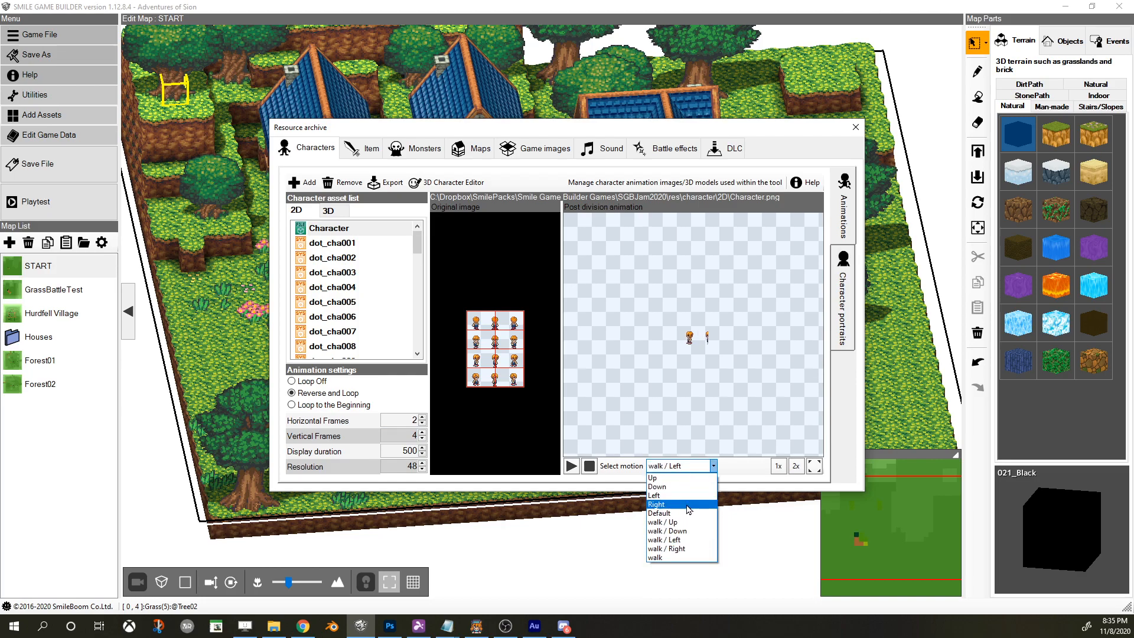
{"action": "left_click", "coordinate": [688, 505]}
{"action": "left_click", "coordinate": [683, 464]}
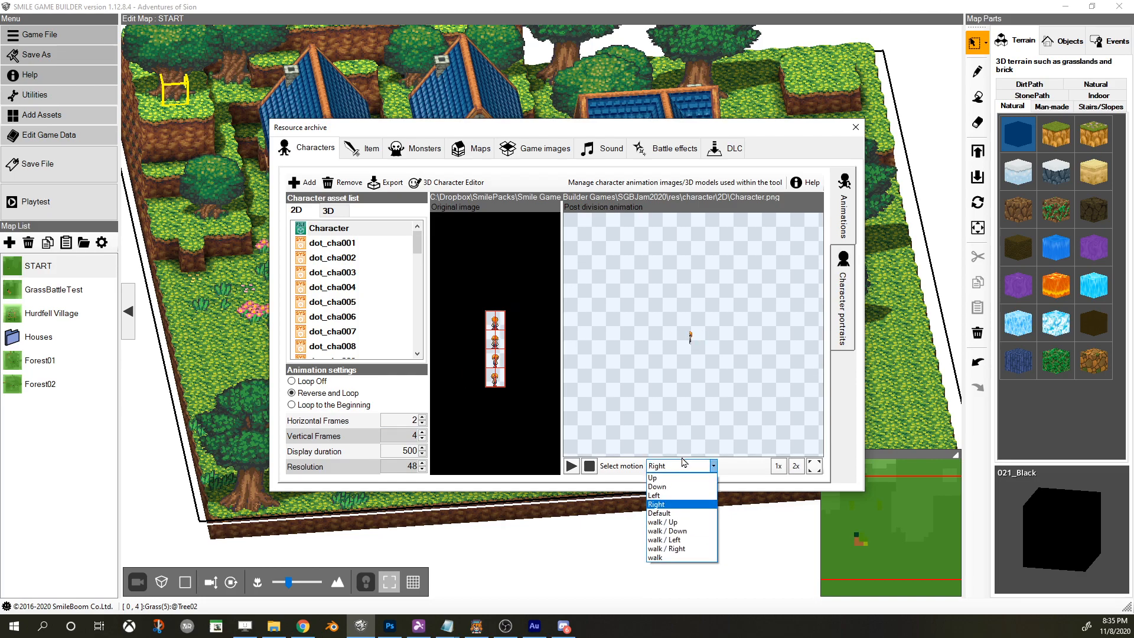
{"action": "left_click", "coordinate": [696, 532]}
{"action": "left_click", "coordinate": [692, 467]}
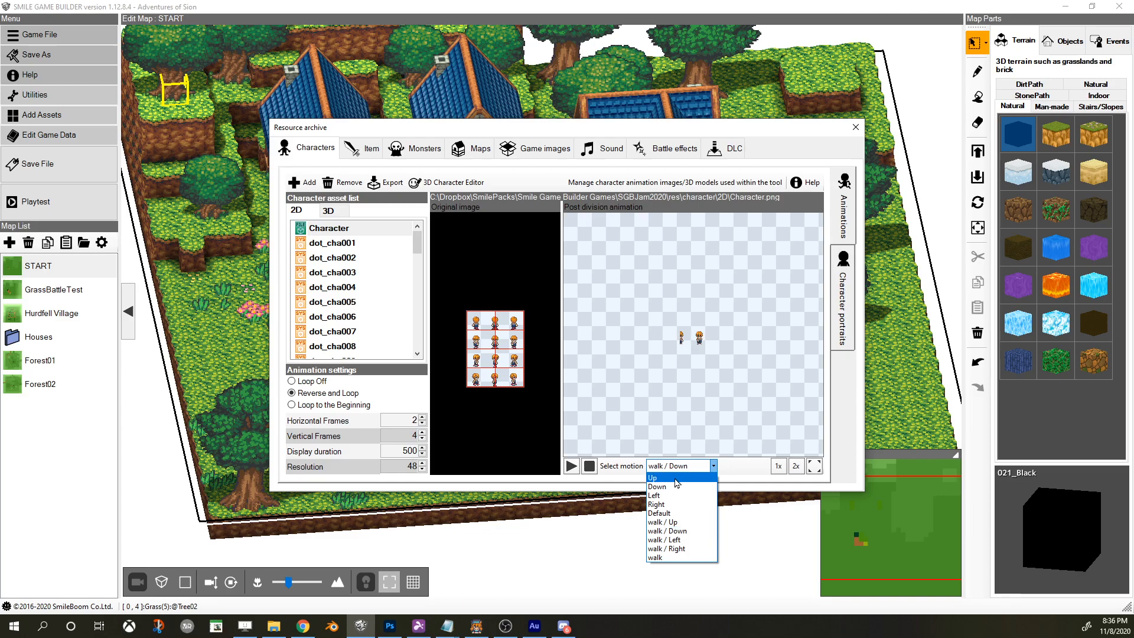
{"action": "left_click", "coordinate": [676, 479]}
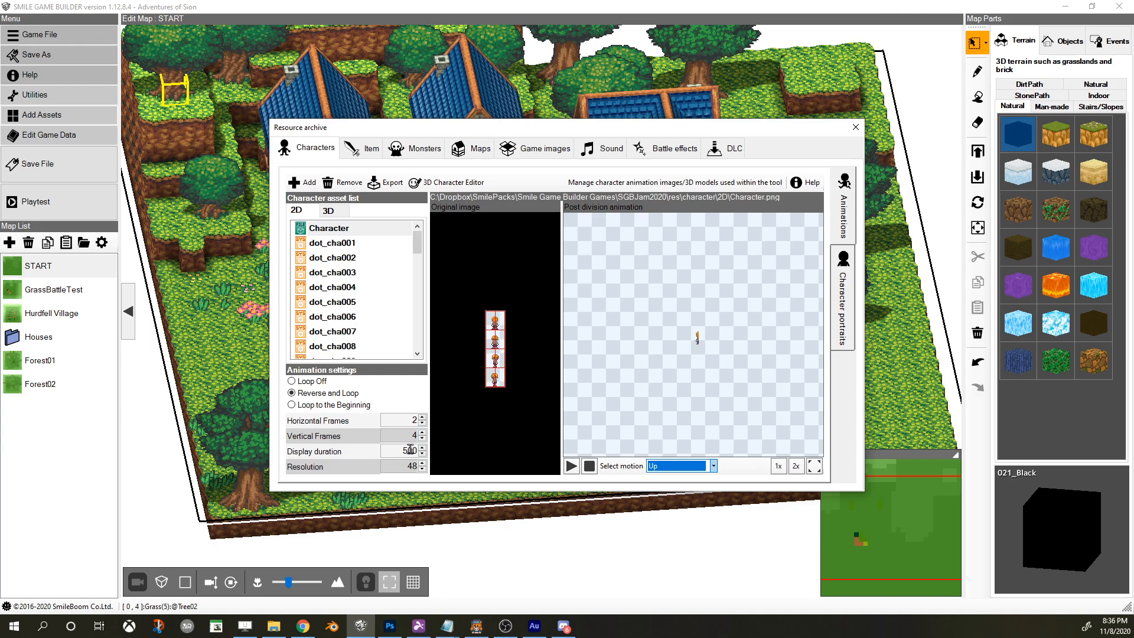
Step: Set the idle animation to 1 horizontal frame with Loop Off, previewing its directional motions
{"action": "left_click", "coordinate": [423, 422]}
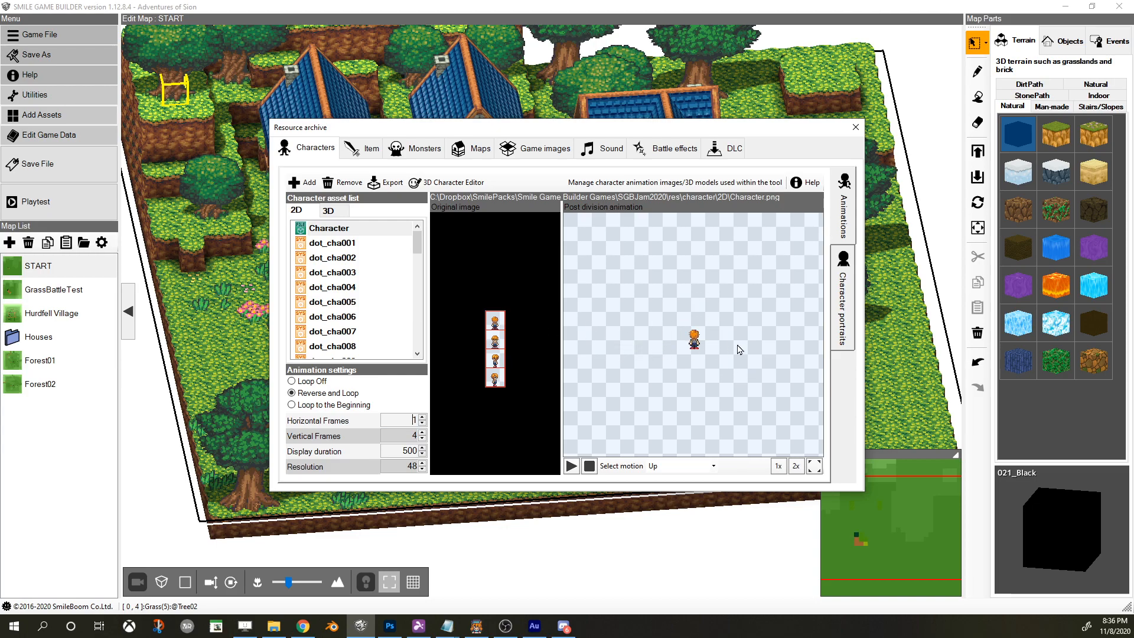
{"action": "left_click", "coordinate": [700, 468]}
{"action": "left_click", "coordinate": [690, 484]}
{"action": "left_click", "coordinate": [686, 470]}
{"action": "left_click", "coordinate": [673, 482]}
{"action": "left_click", "coordinate": [674, 470]}
{"action": "left_click", "coordinate": [672, 506]}
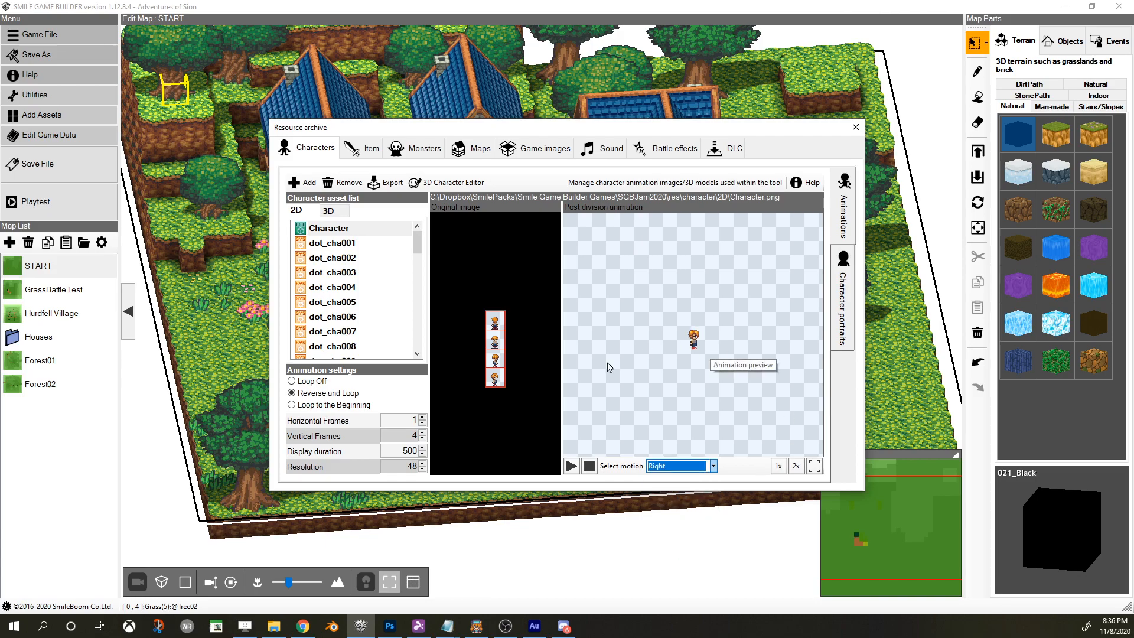
{"action": "left_click", "coordinate": [693, 470]}
{"action": "left_click", "coordinate": [699, 409]}
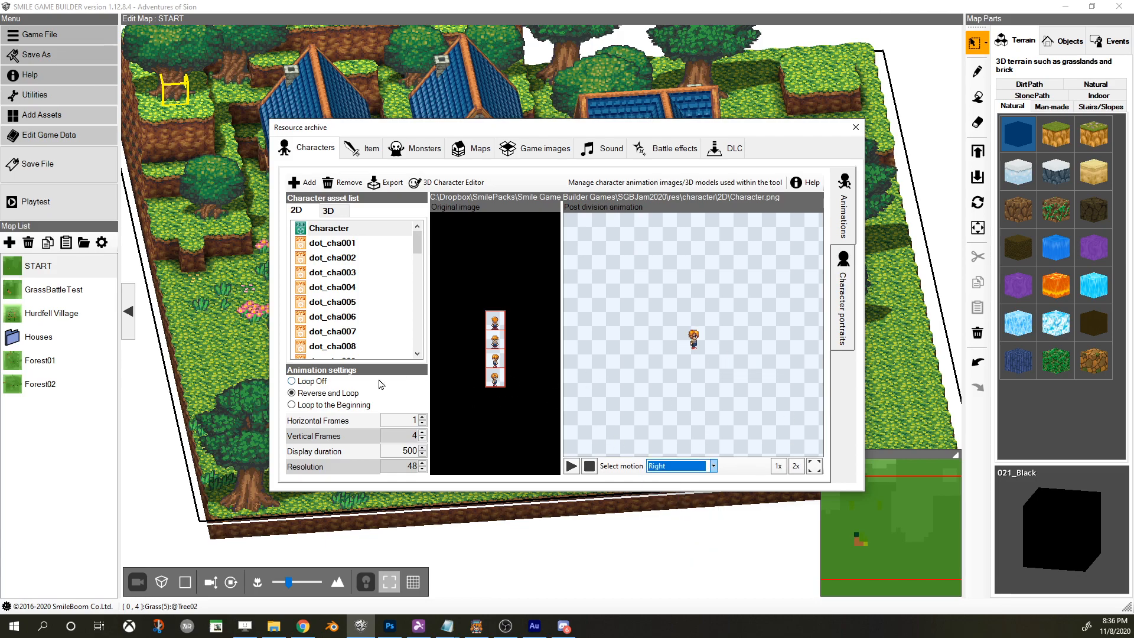
{"action": "left_click", "coordinate": [307, 381]}
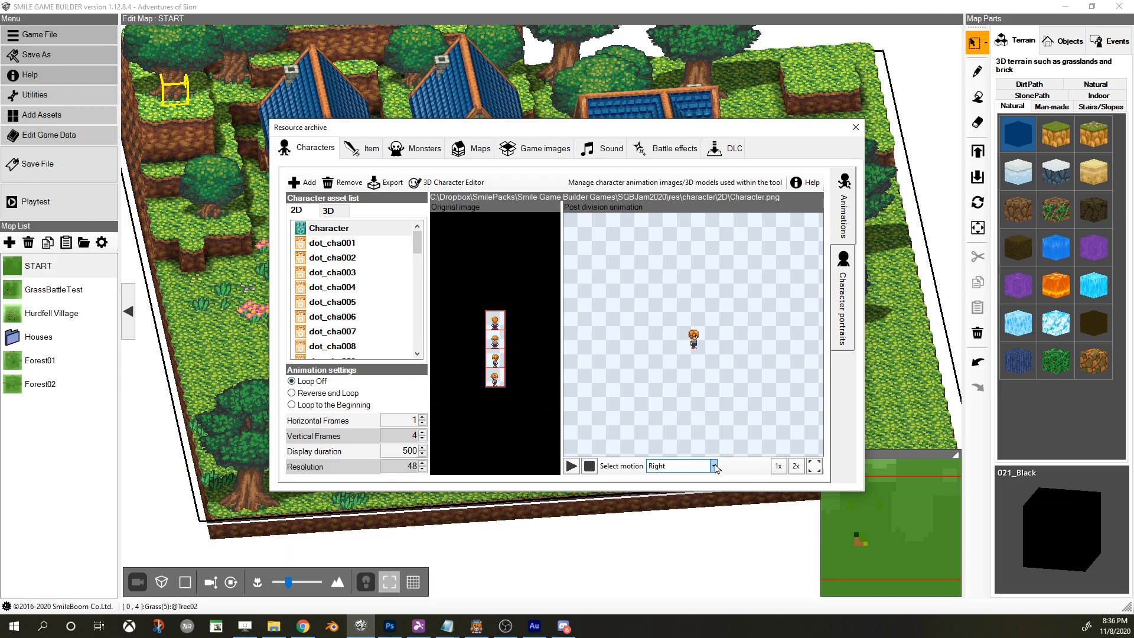
Step: Show the walk / Down motion and raise its horizontal frame count to match the three-column sheet
{"action": "left_click", "coordinate": [679, 466]}
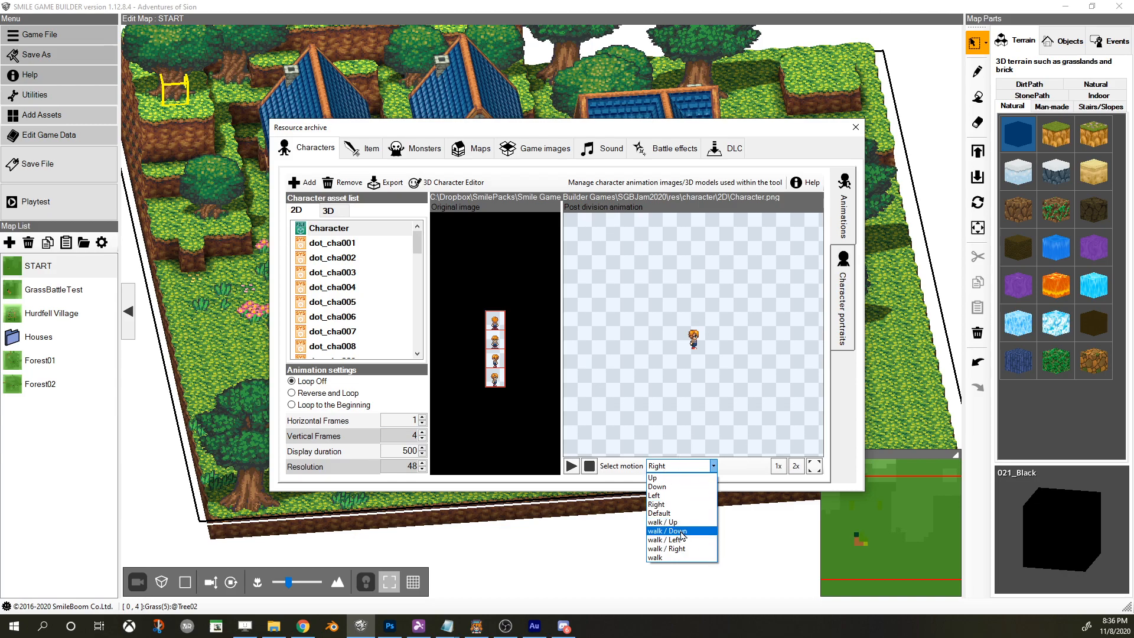
{"action": "left_click", "coordinate": [682, 534]}
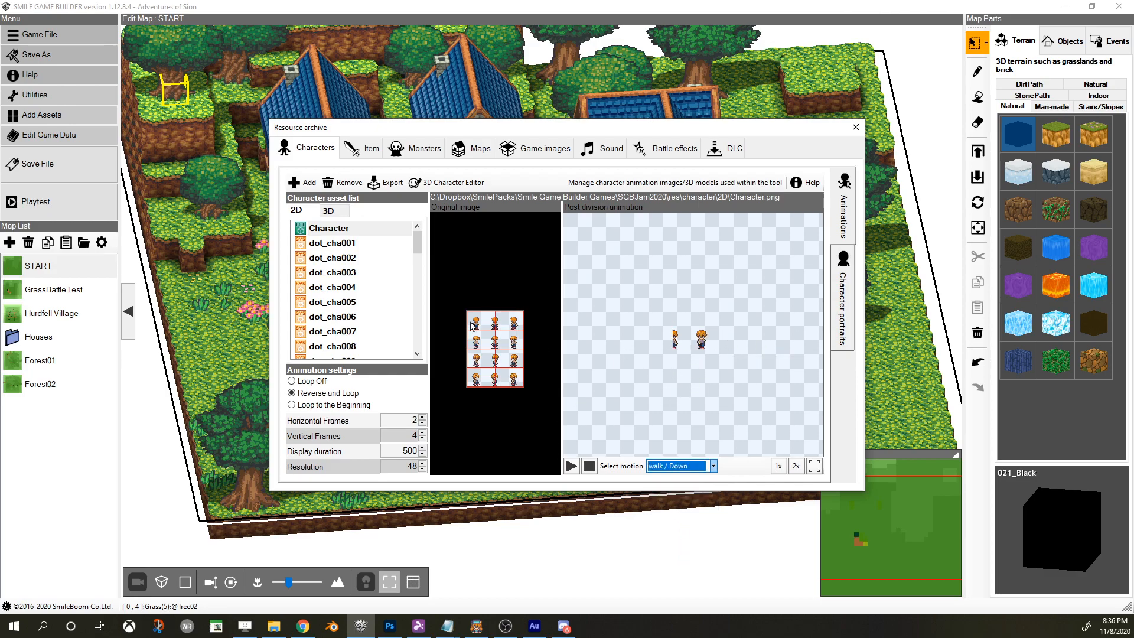
{"action": "left_click", "coordinate": [422, 417]}
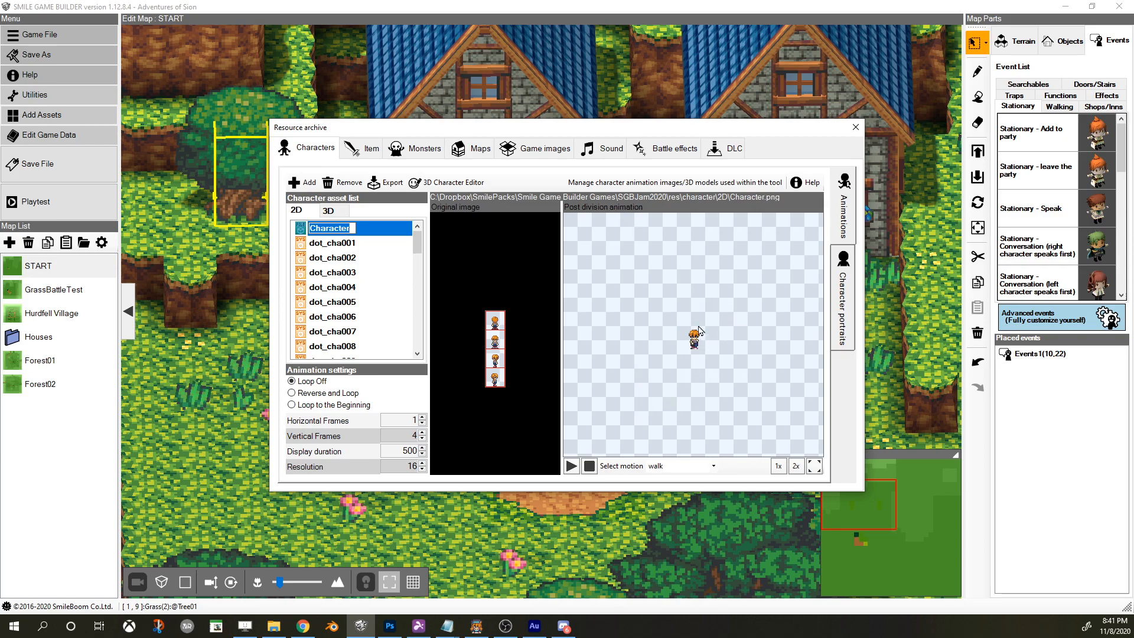
Step: Close the resource archive and assign the 2D Character graphic to Sion in the game data
{"action": "left_click", "coordinate": [399, 466]}
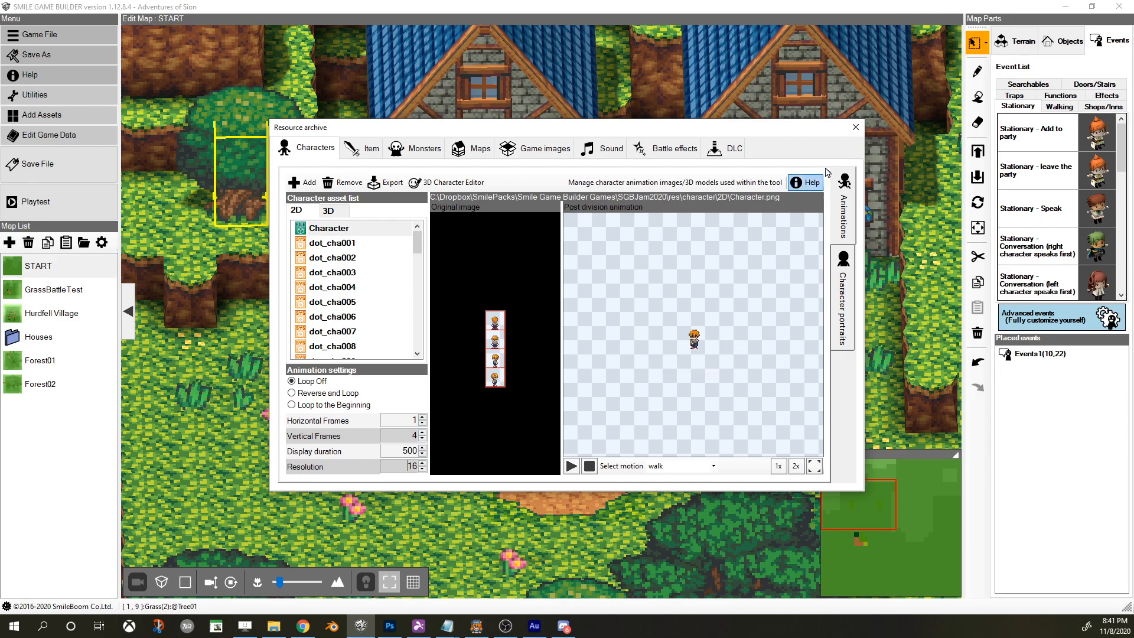
{"action": "left_click", "coordinate": [856, 128]}
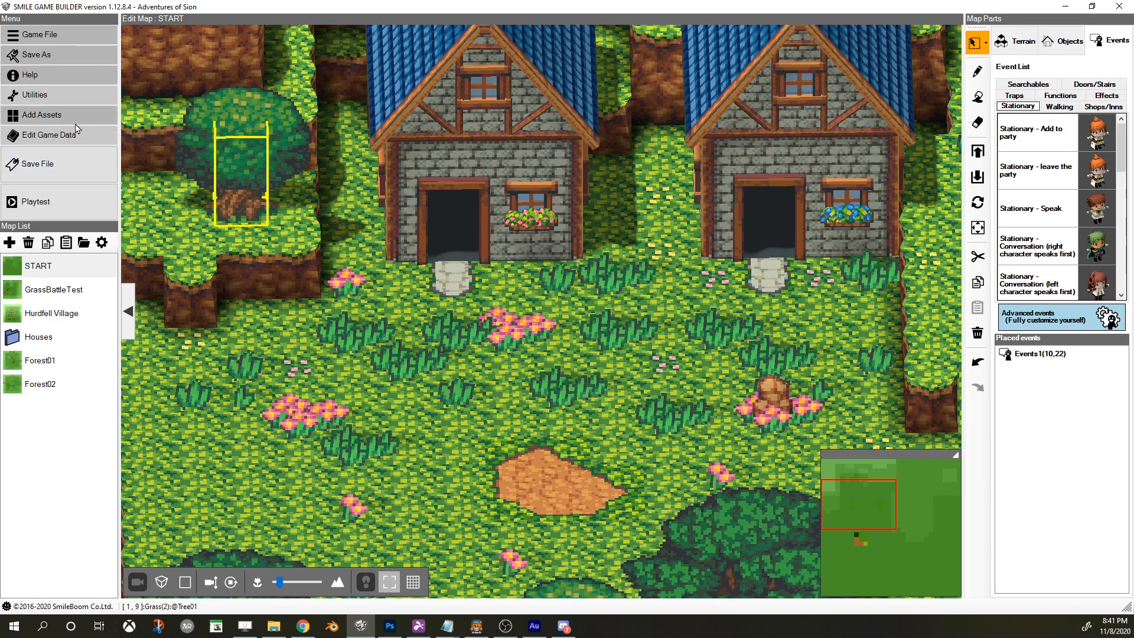
{"action": "left_click", "coordinate": [73, 129]}
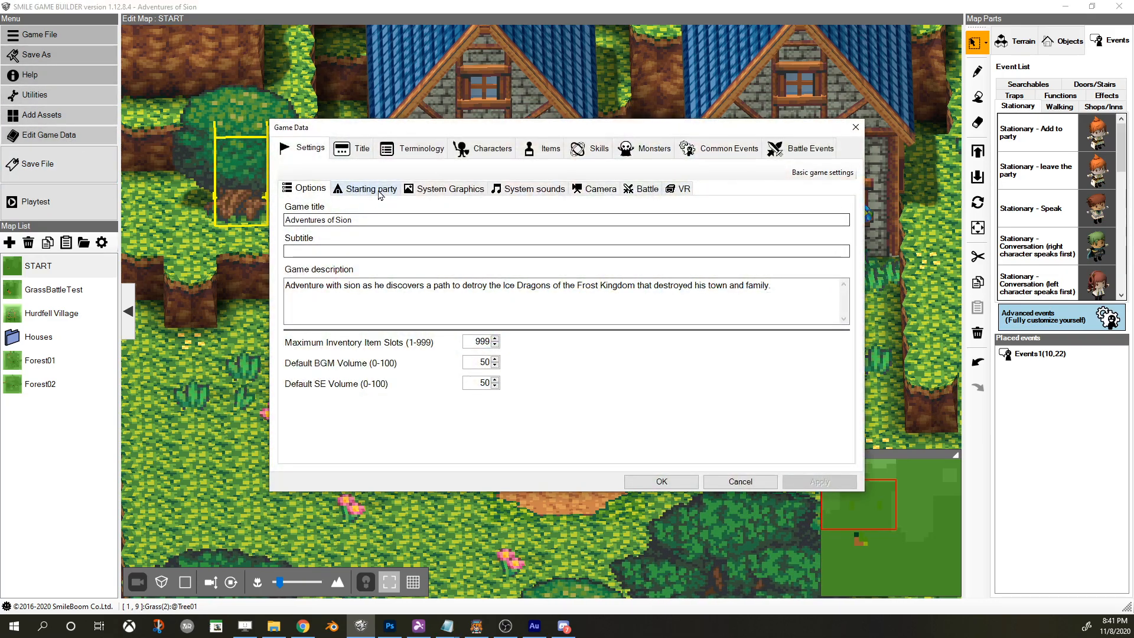
{"action": "left_click", "coordinate": [472, 147]}
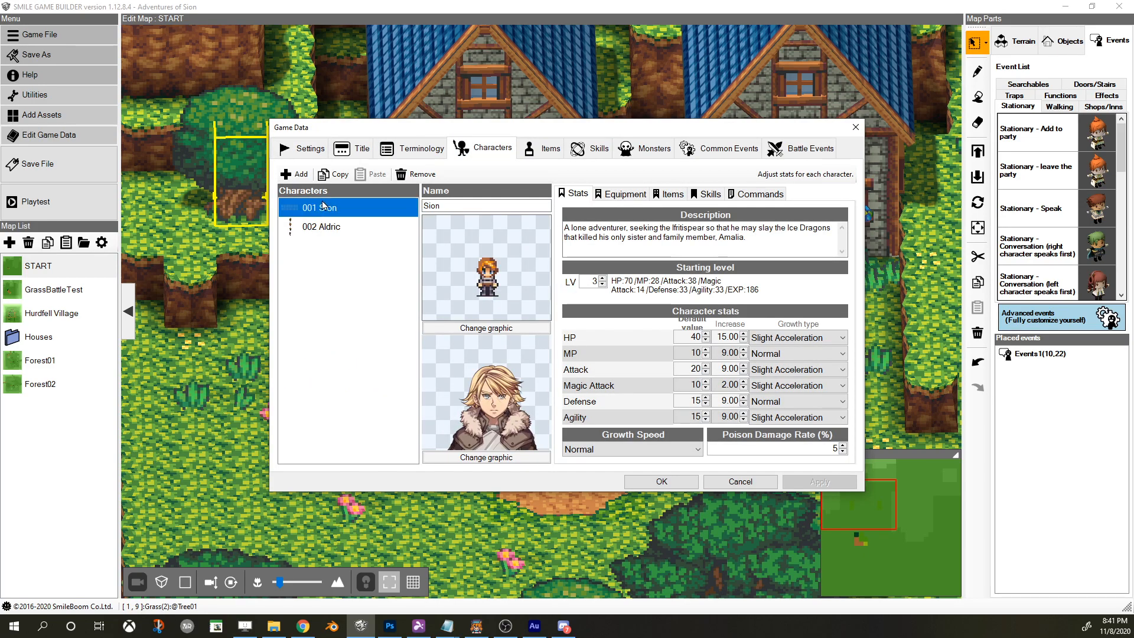
{"action": "left_click", "coordinate": [485, 330]}
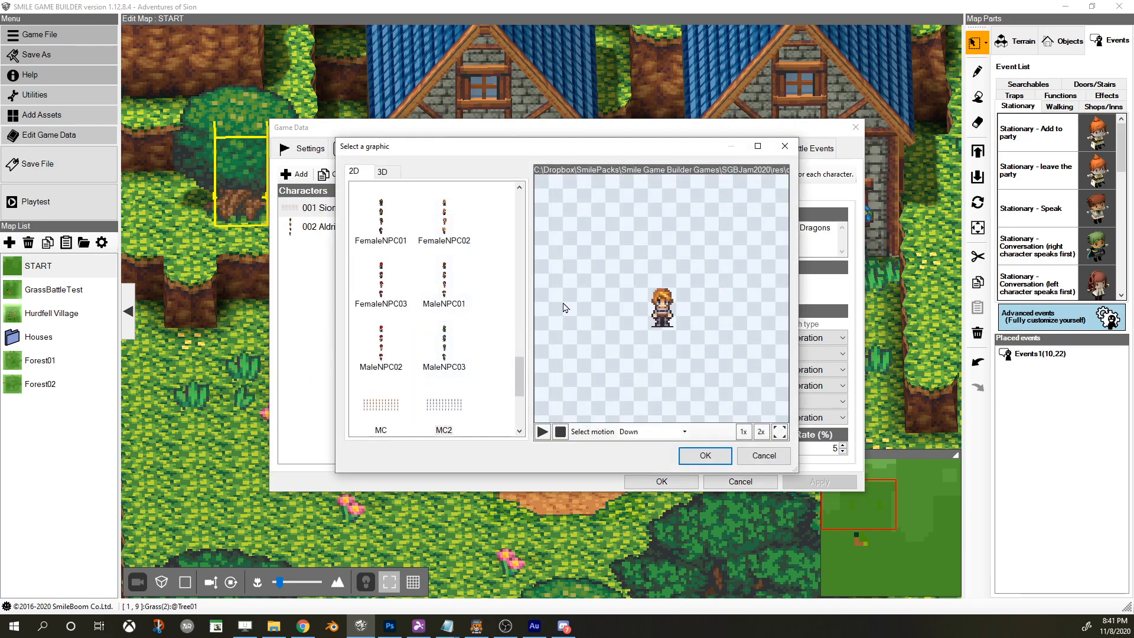
{"action": "left_click_drag", "start_coordinate": [523, 385], "coordinate": [515, 212]}
{"action": "left_click", "coordinate": [446, 202]}
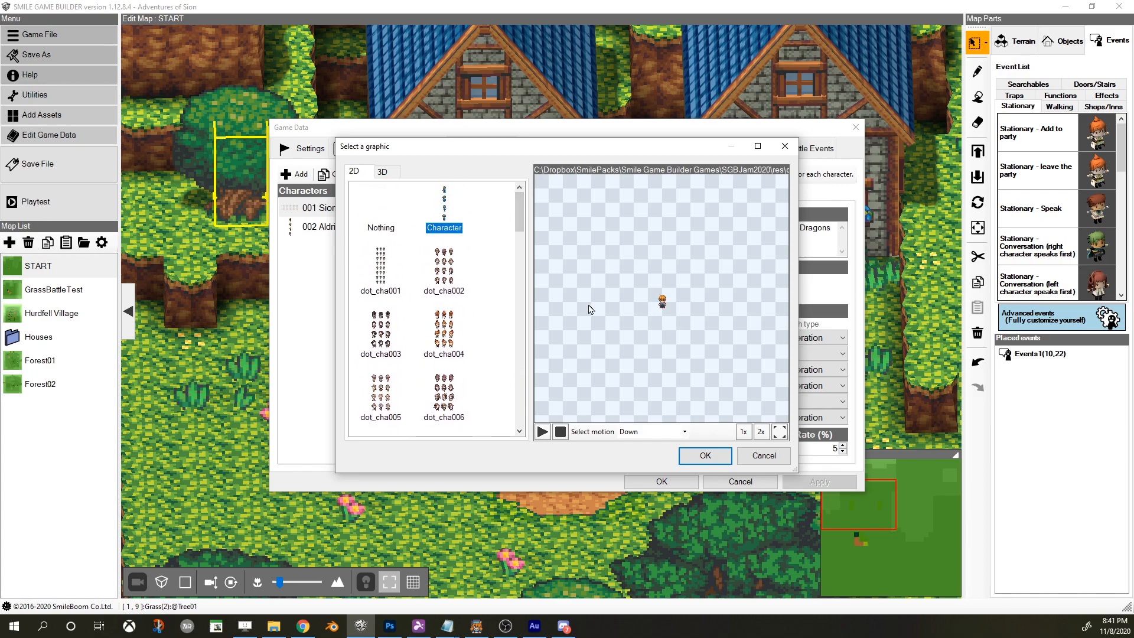
{"action": "left_click", "coordinate": [706, 455]}
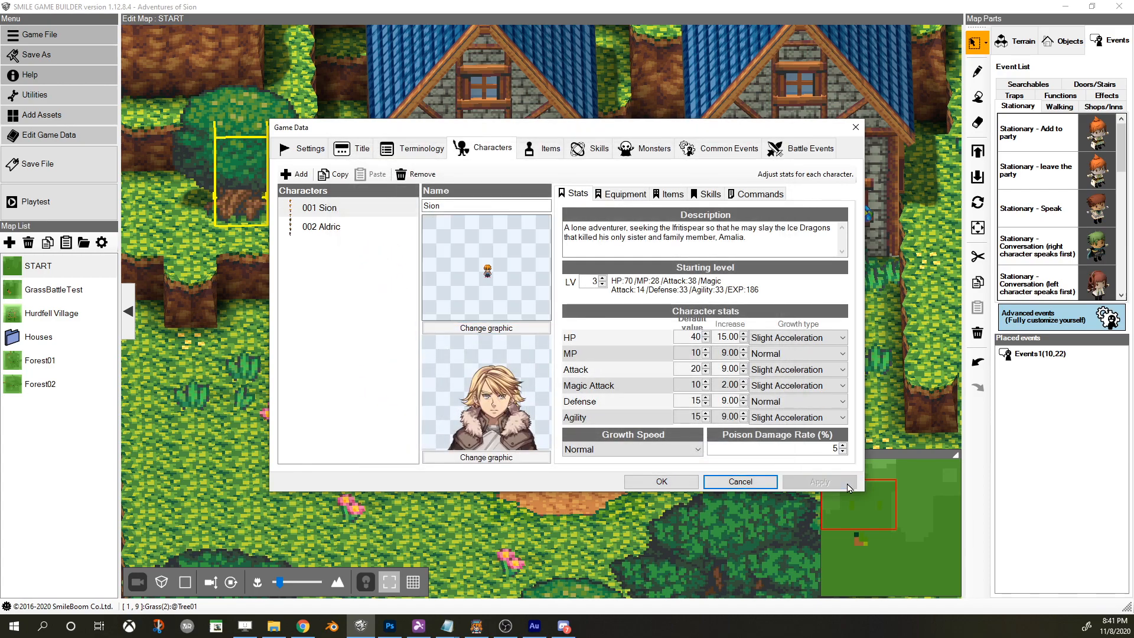
{"action": "left_click", "coordinate": [662, 481]}
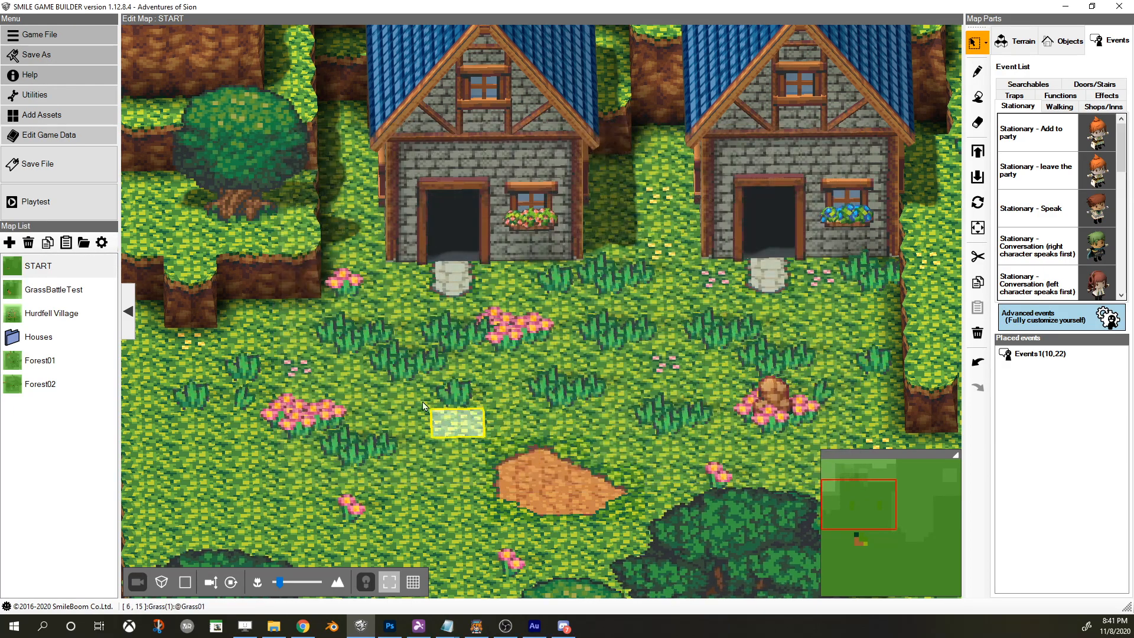
Step: Make the grass tile just above the dirt patch the start point and playtest the map by walking the character around
{"action": "right_click", "coordinate": [521, 415]}
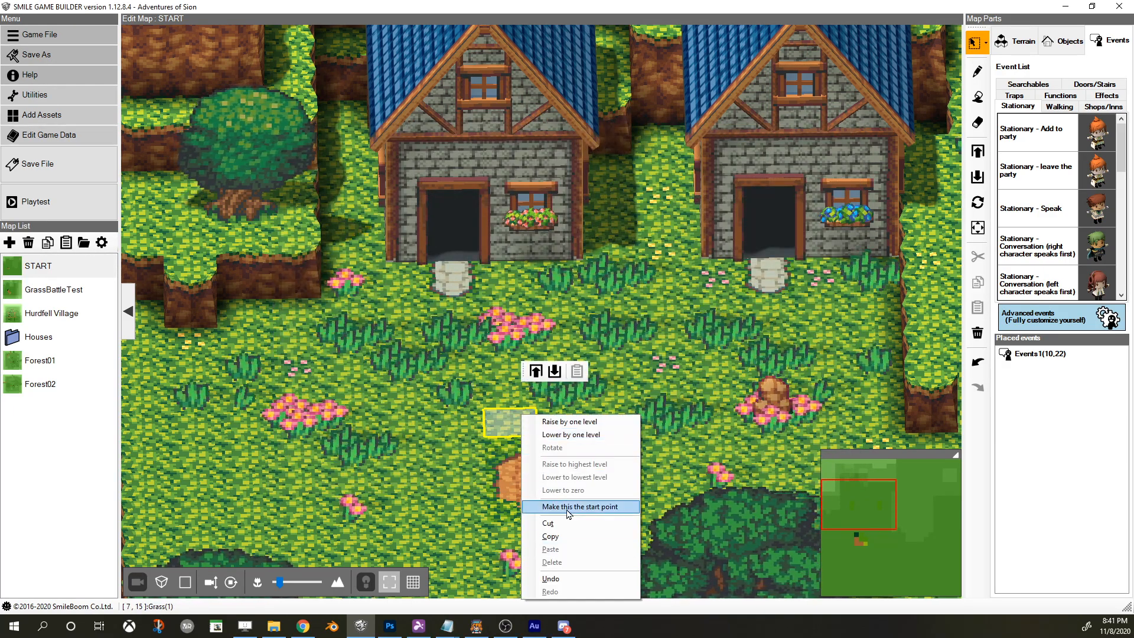
{"action": "left_click", "coordinate": [579, 506]}
{"action": "left_click", "coordinate": [33, 202]}
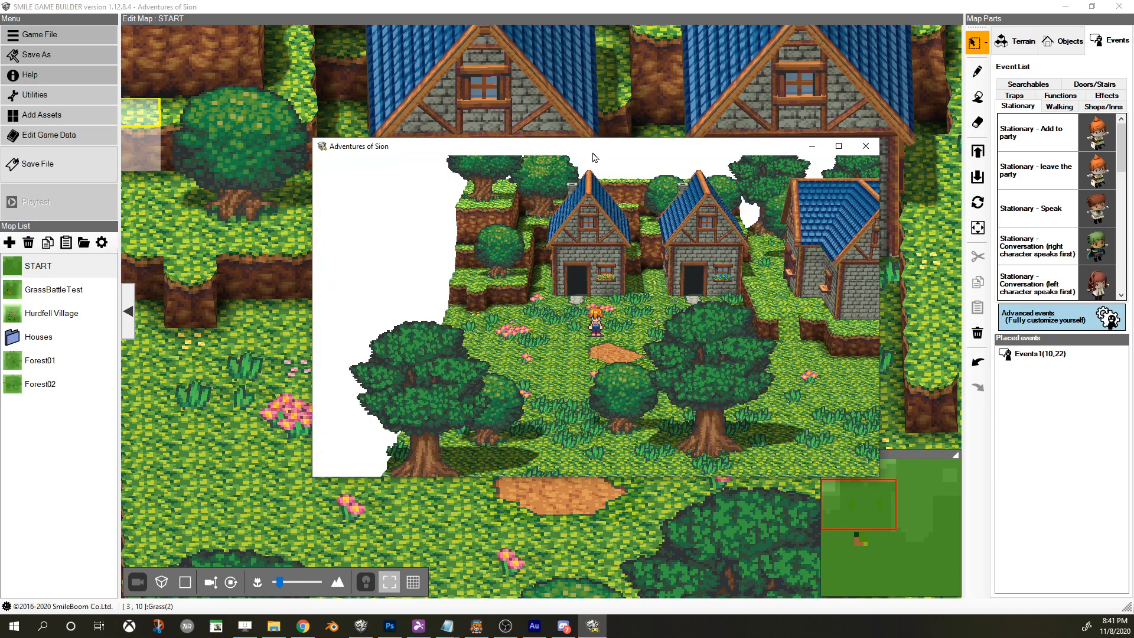
{"action": "key", "text": "Up"}
{"action": "key", "text": "Up"}
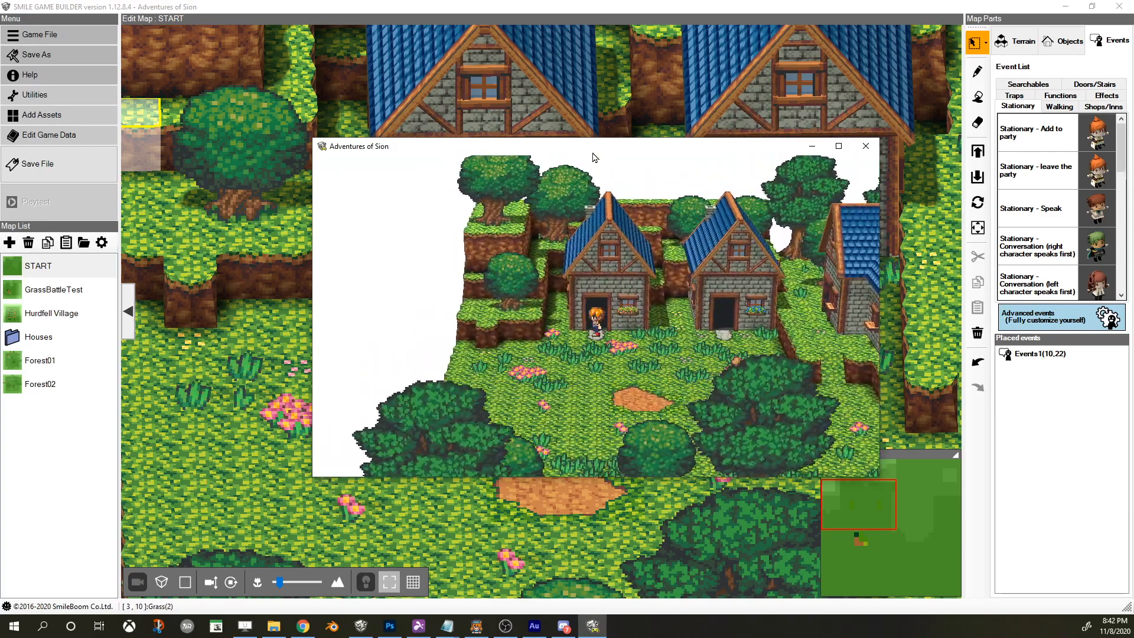
{"action": "key", "text": "Right"}
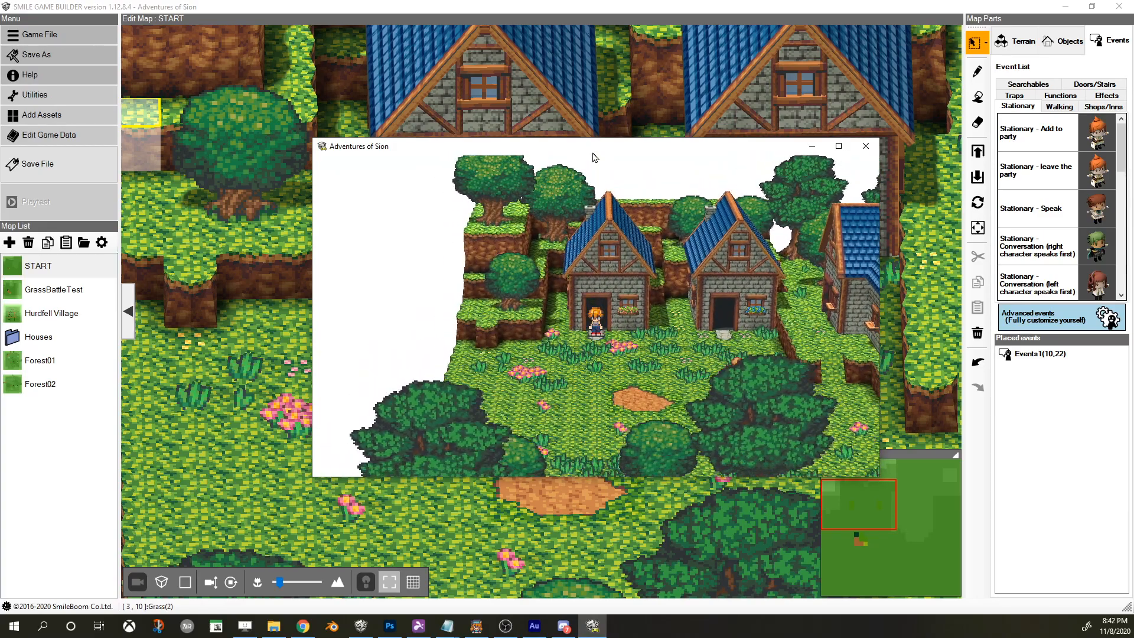
Step: Walk the character right and left past the two houses in the playtest, and end the playtest
{"action": "key", "text": "Right"}
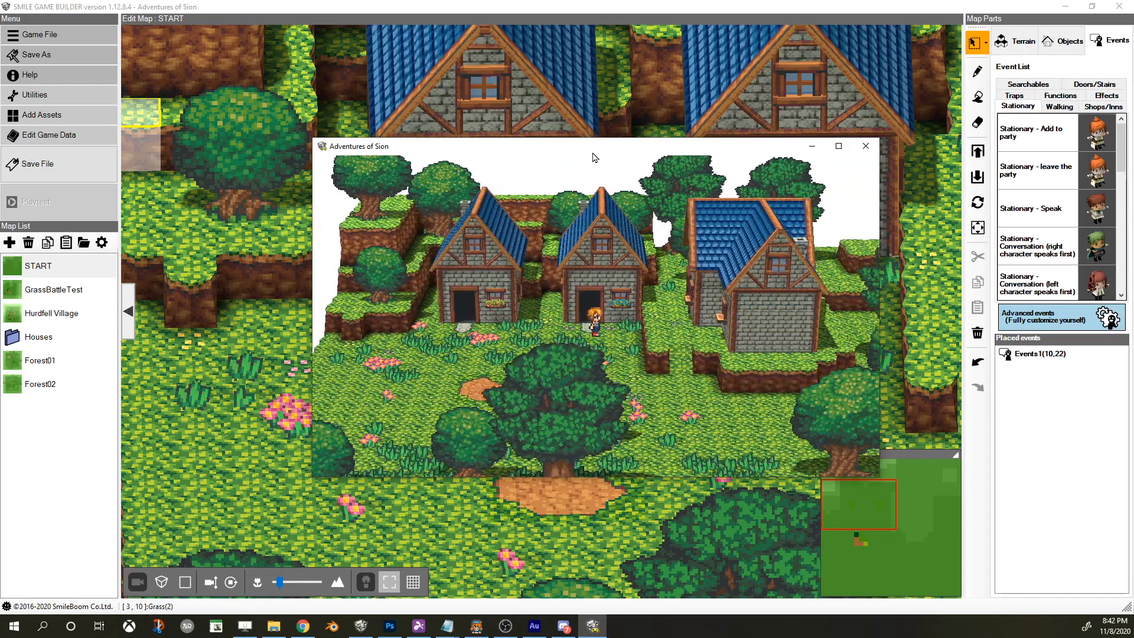
{"action": "key", "text": "Left"}
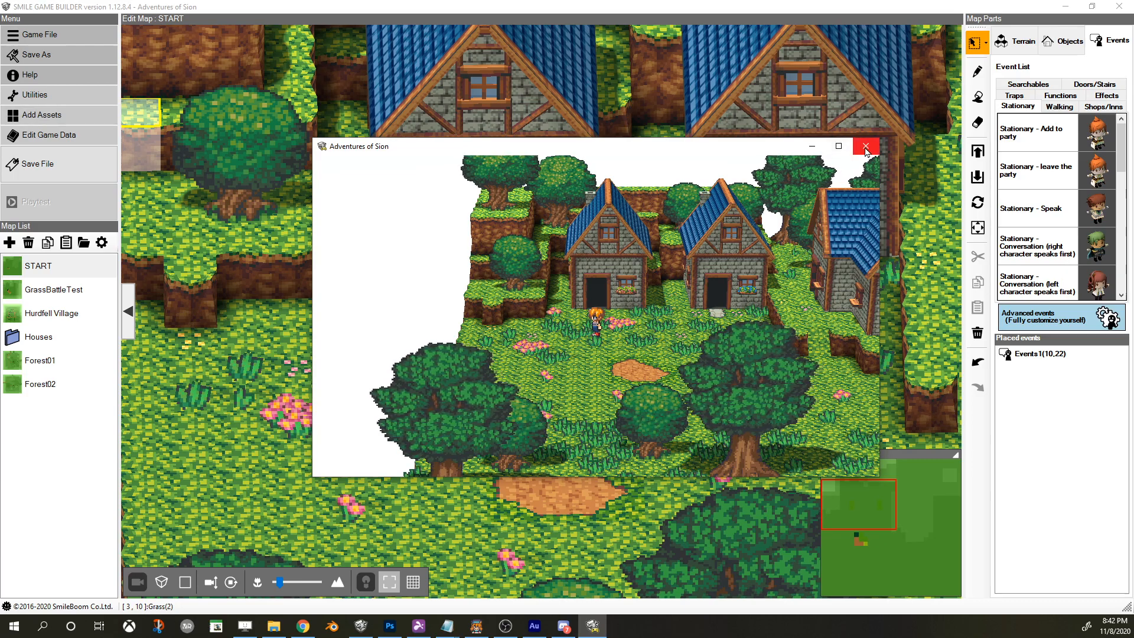
{"action": "left_click", "coordinate": [866, 146]}
Step: Review the walk / Left motion and its animation settings for the 2D Character asset in the resource archive, and close the archive
{"action": "left_click", "coordinate": [41, 115]}
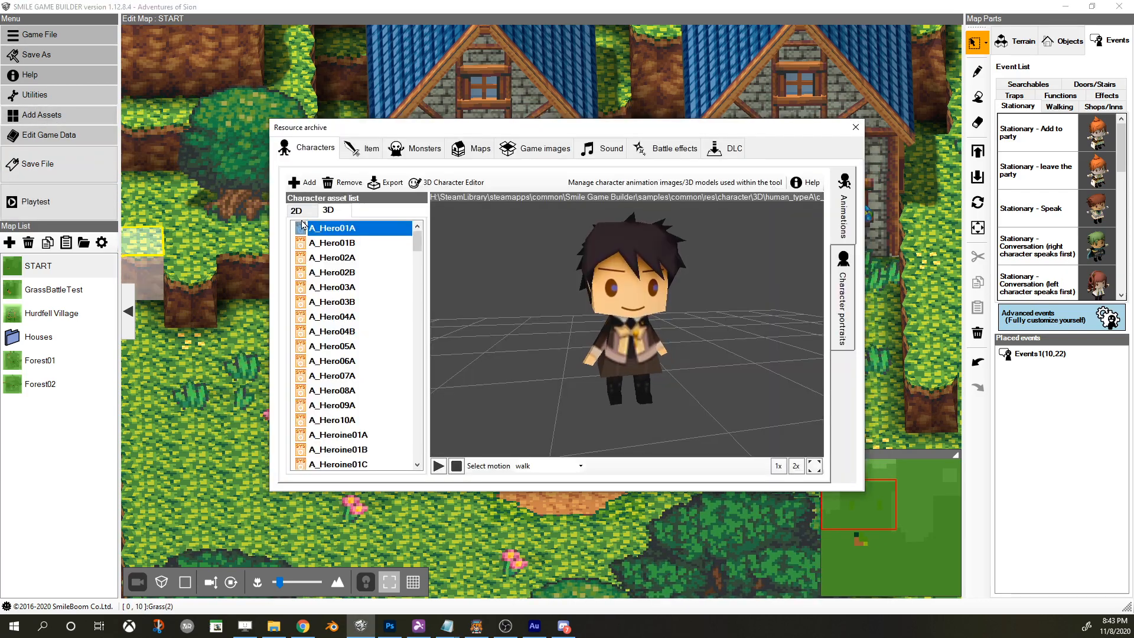
{"action": "left_click", "coordinate": [299, 211]}
{"action": "left_click", "coordinate": [679, 467]}
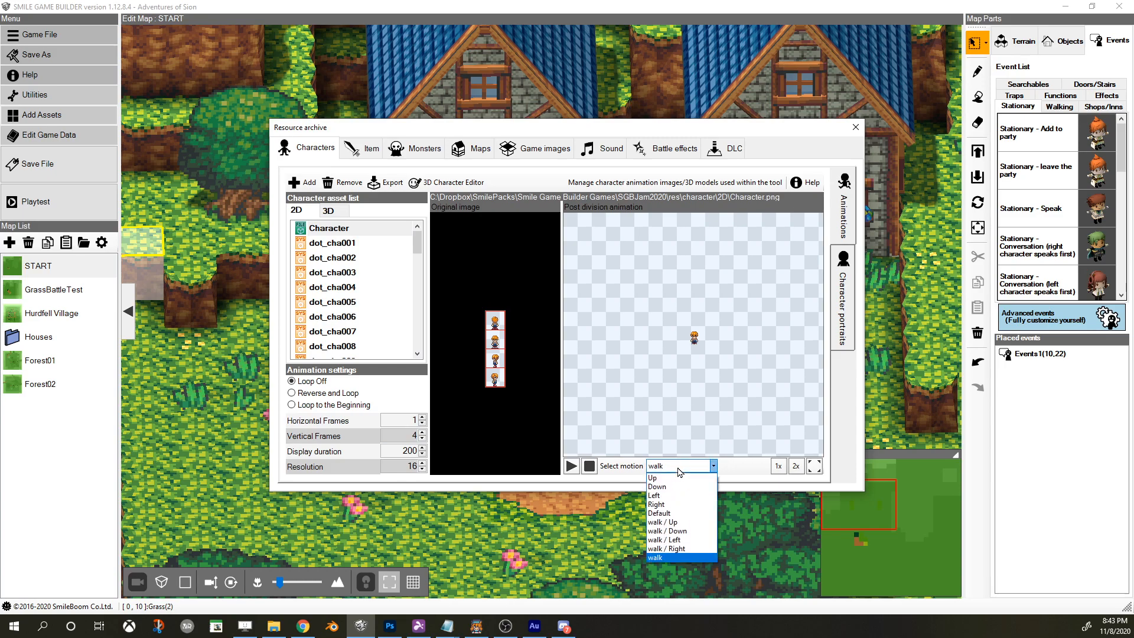
{"action": "left_click", "coordinate": [679, 540]}
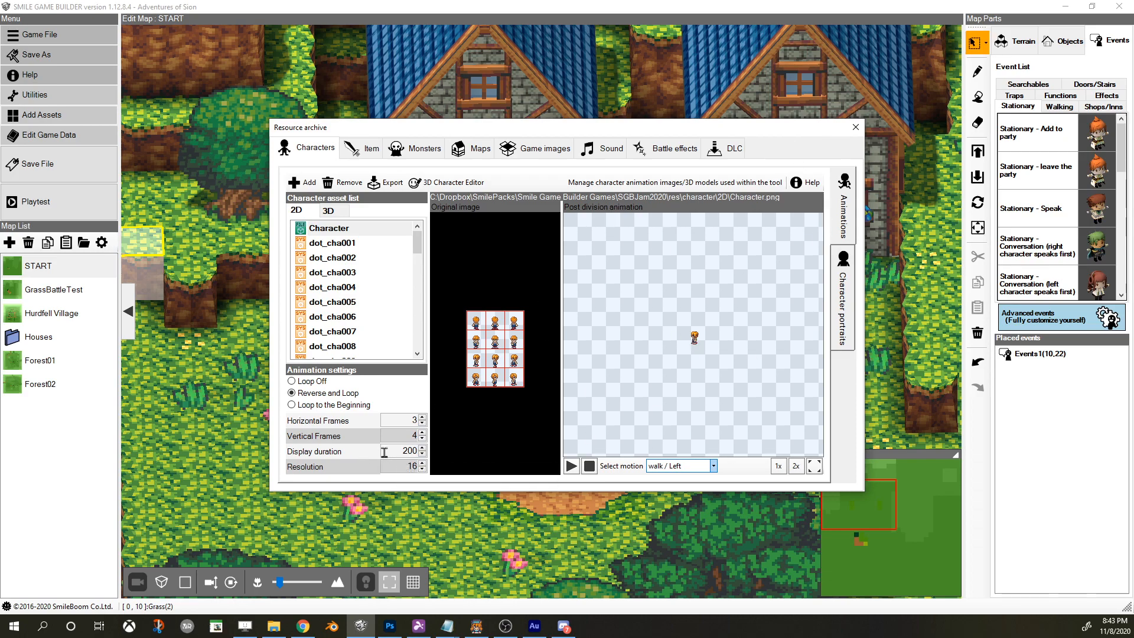
{"action": "left_click", "coordinate": [858, 128]}
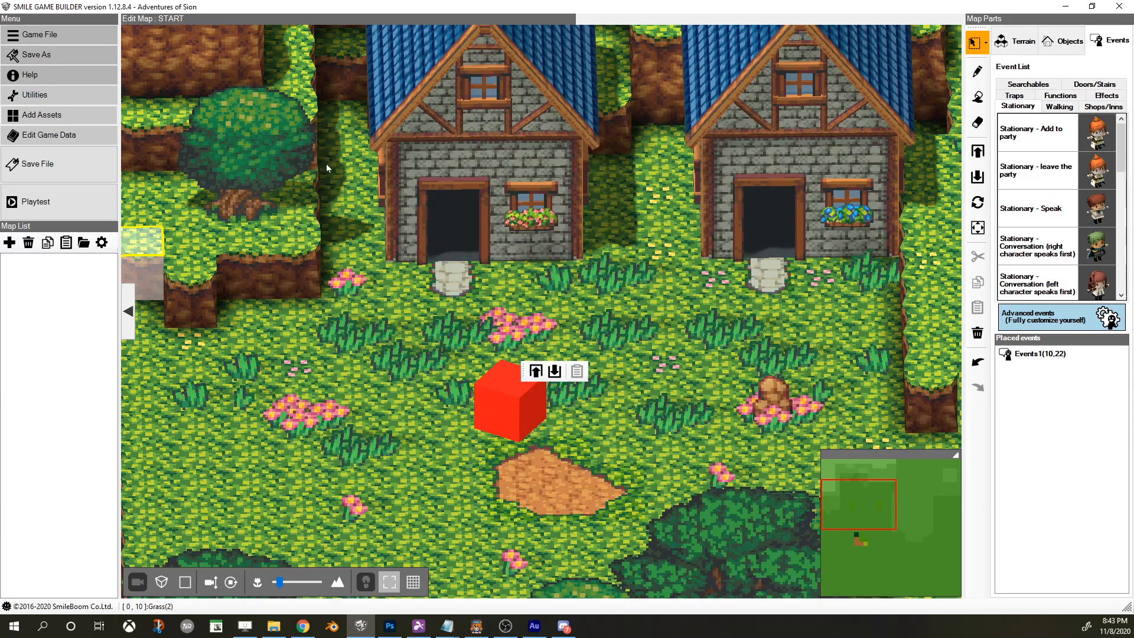
Step: Playtest the START map again, walking the character left, right and down around the houses and trees to check its animations
{"action": "left_click", "coordinate": [69, 196]}
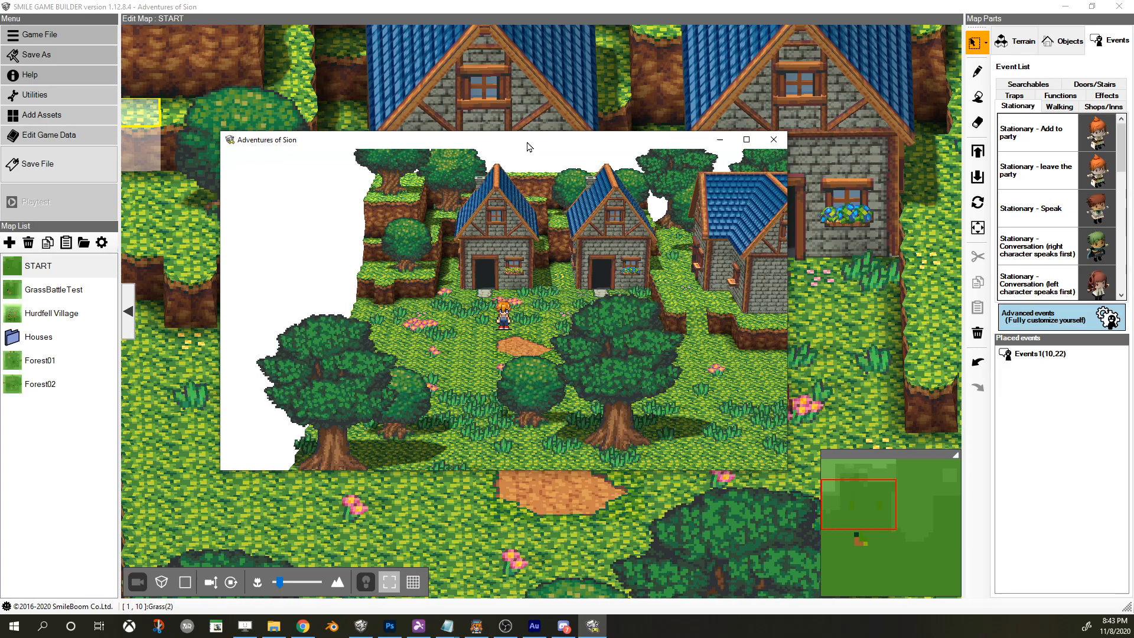
{"action": "key", "text": "Left"}
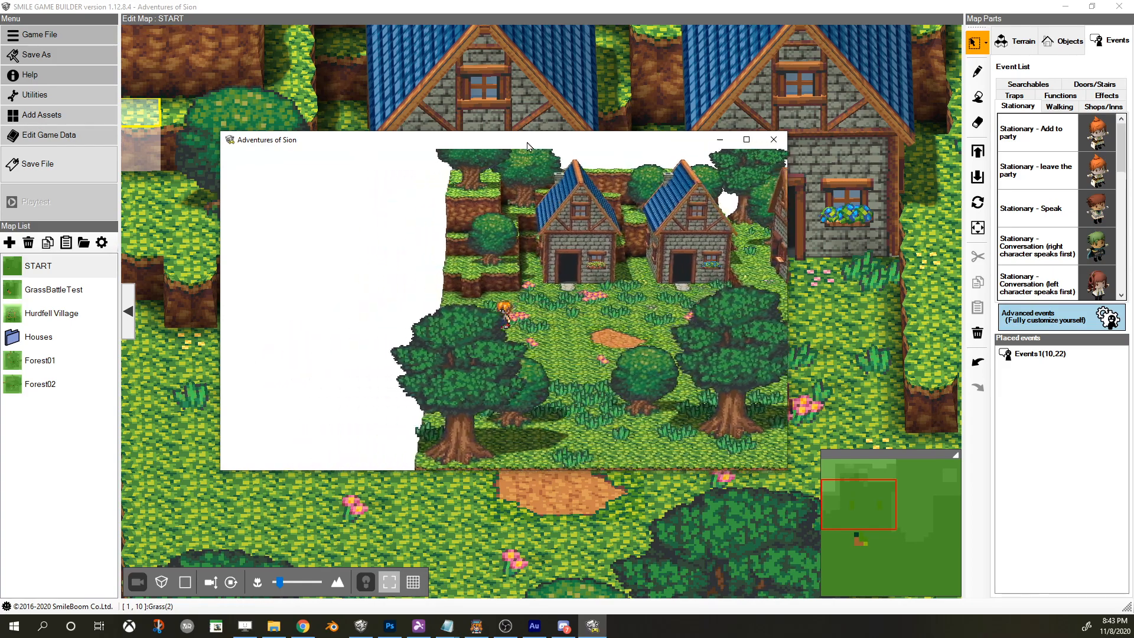
{"action": "key", "text": "Right"}
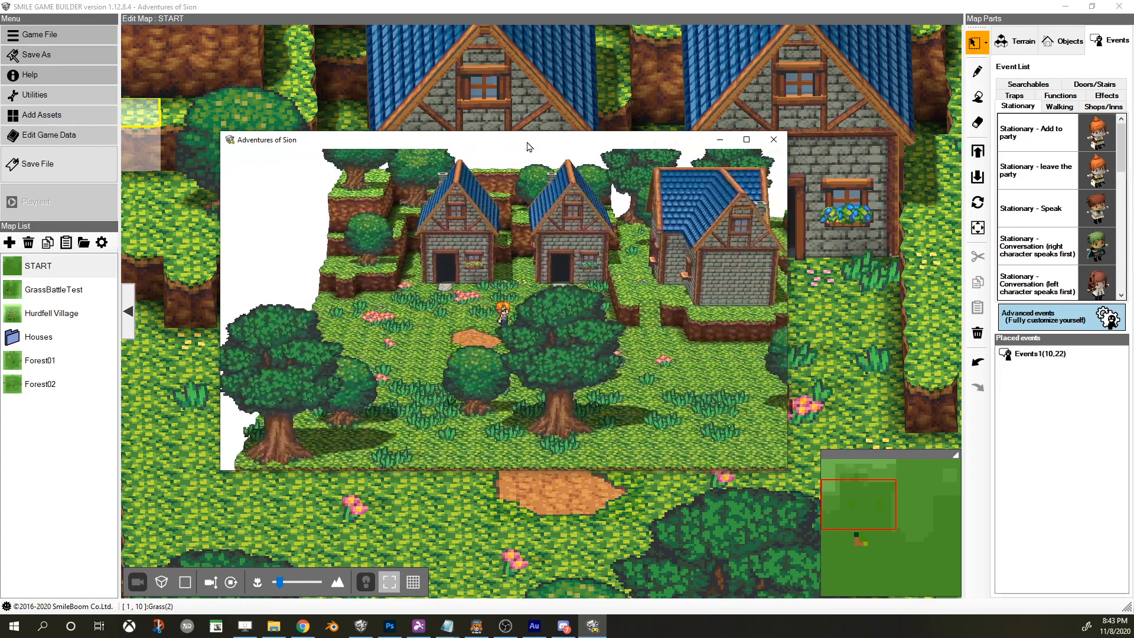
{"action": "key", "text": "Left"}
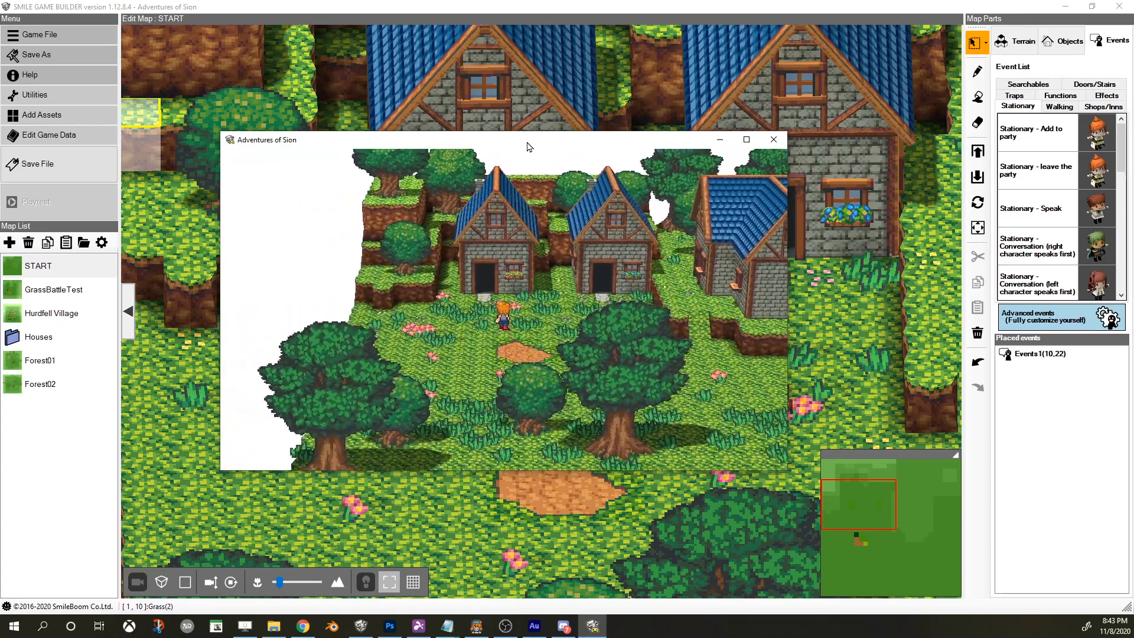
{"action": "key", "text": "Right"}
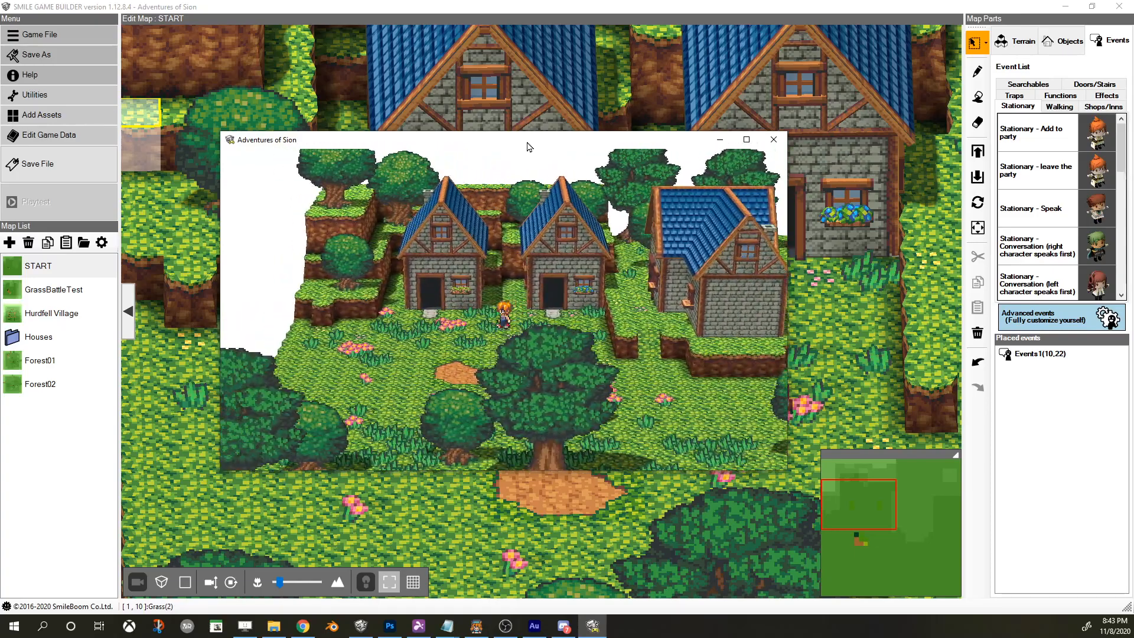
{"action": "key", "text": "Left"}
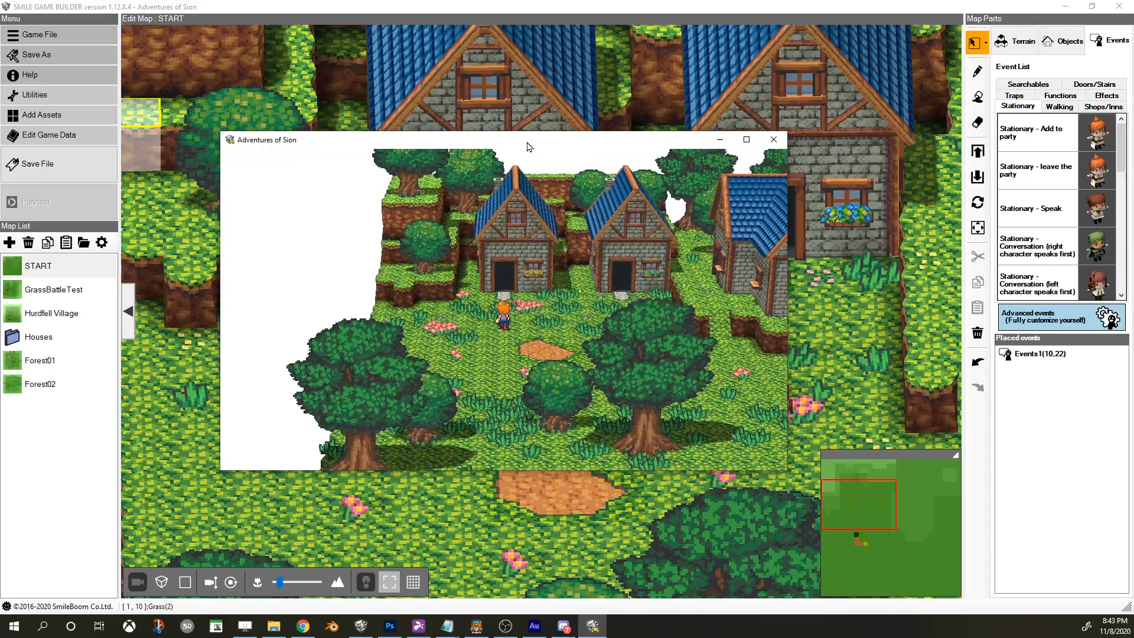
{"action": "key", "text": "Down"}
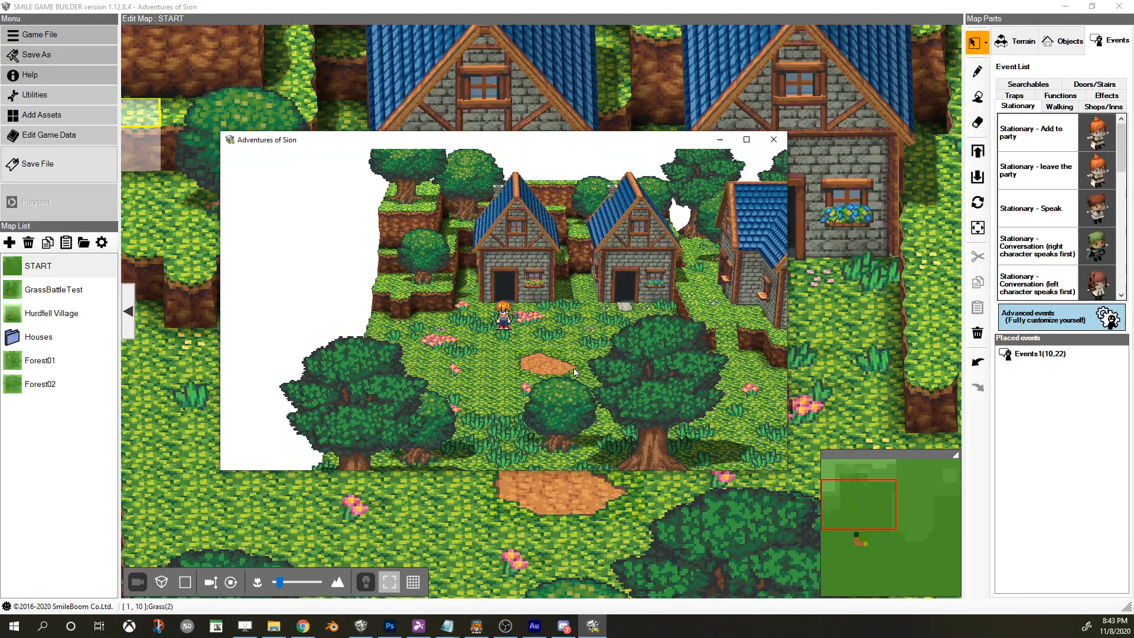
{"action": "key", "text": "Down"}
{"action": "key", "text": "Right"}
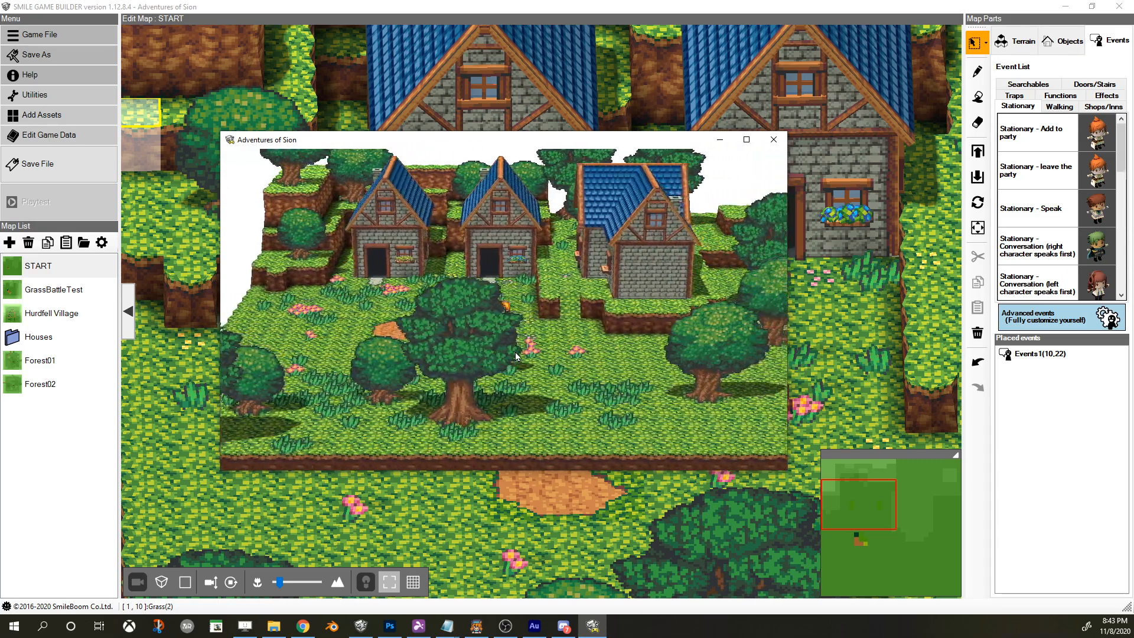
{"action": "key", "text": "Left"}
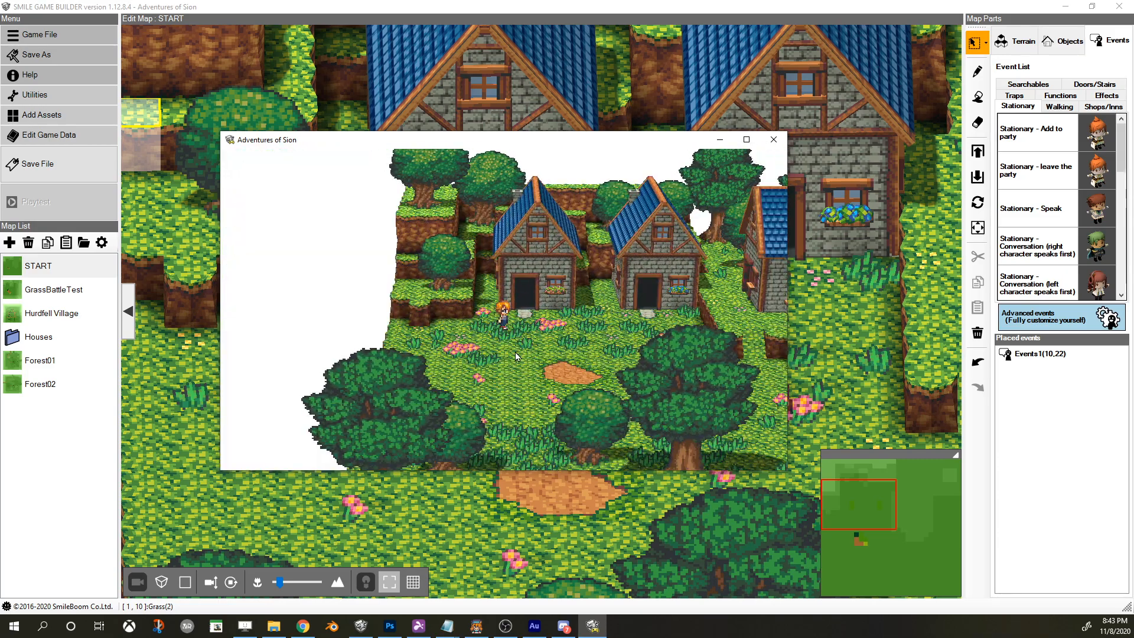
{"action": "key", "text": "Right"}
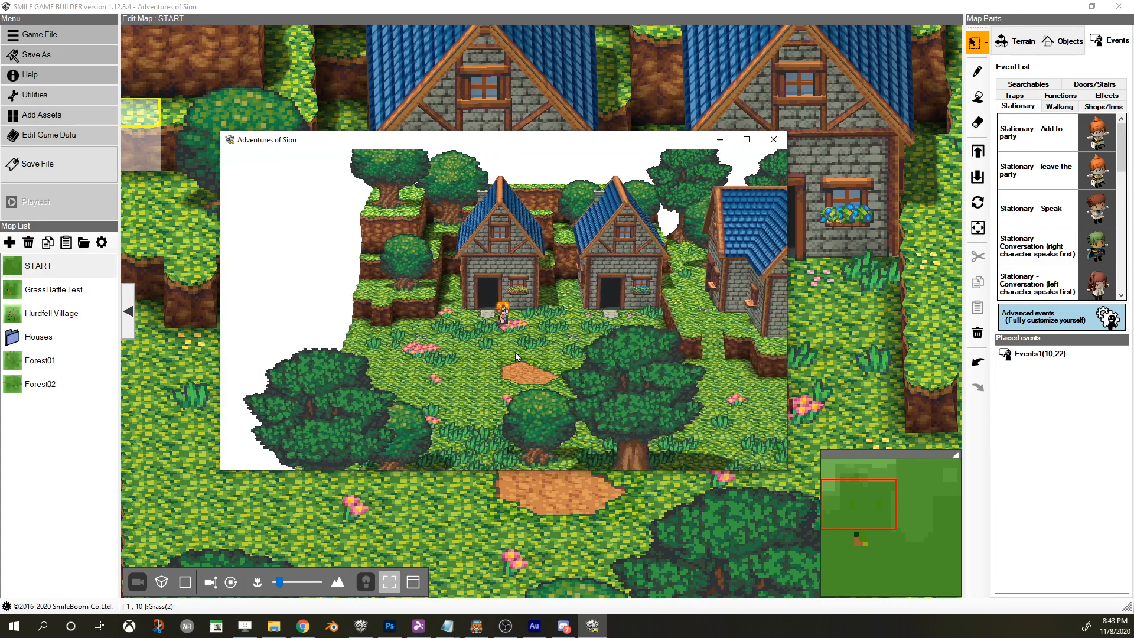
{"action": "key", "text": "Down"}
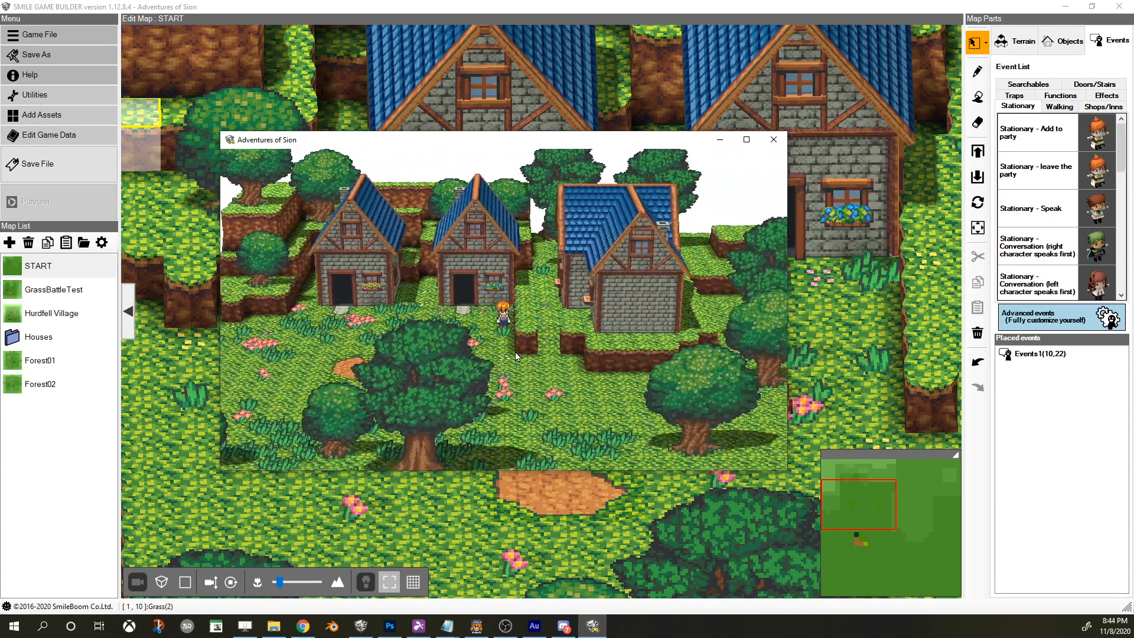
{"action": "key", "text": "Left"}
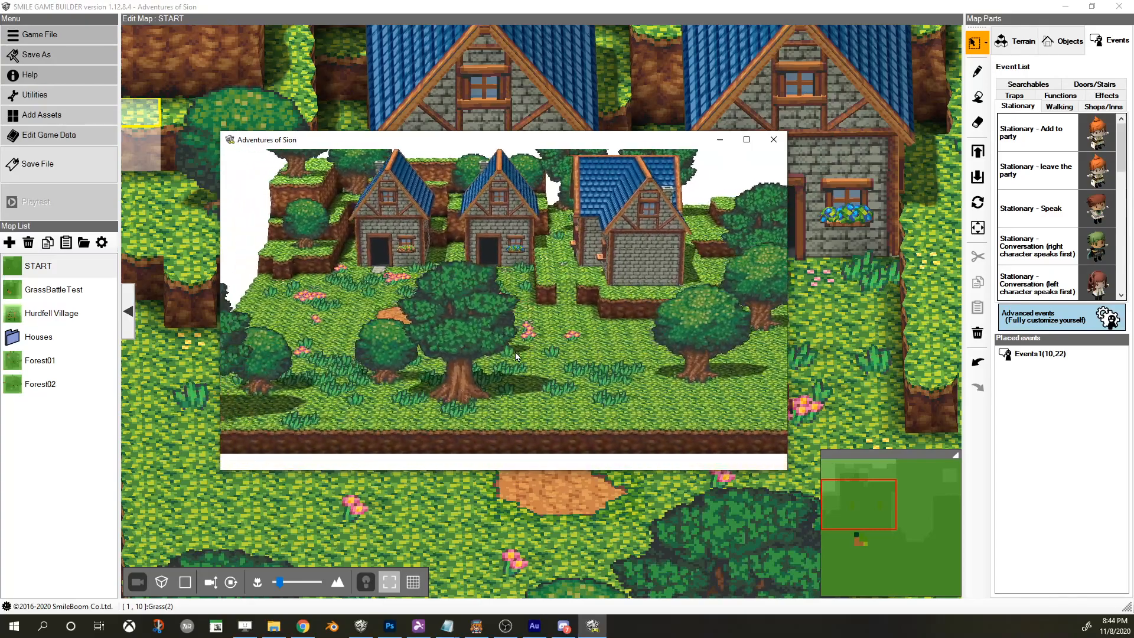
{"action": "key", "text": "Left"}
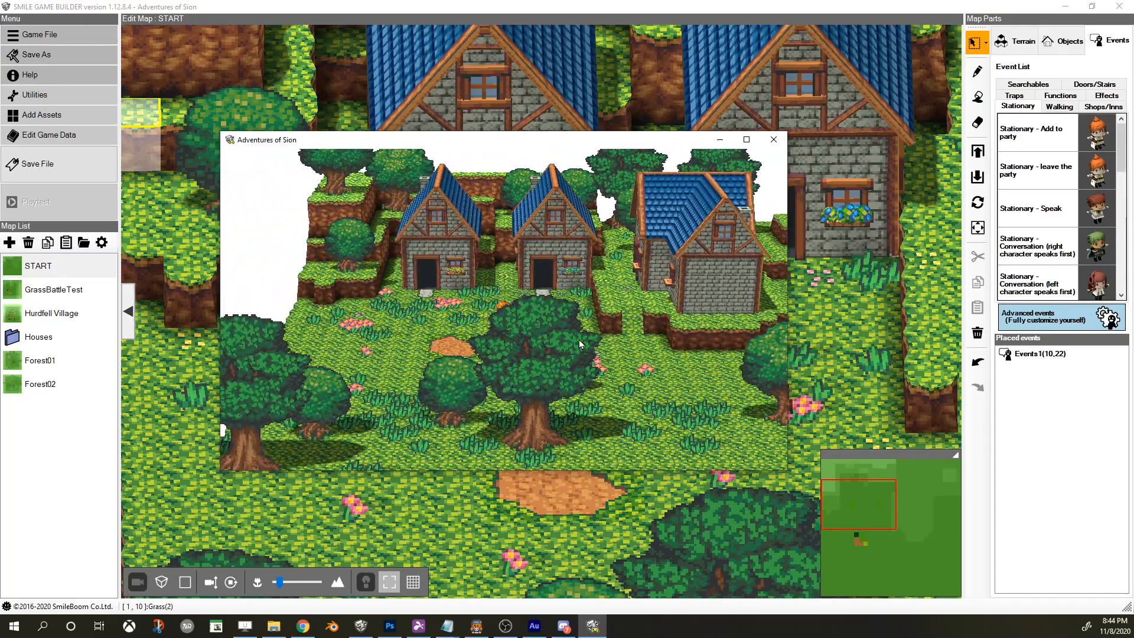